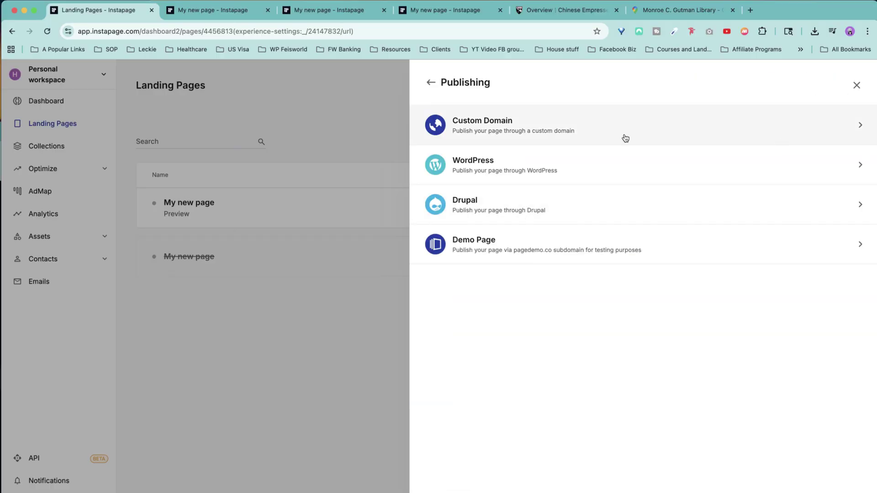
Step: Open the Custom Domain publishing options
{"action": "left_click", "coordinate": [624, 133]}
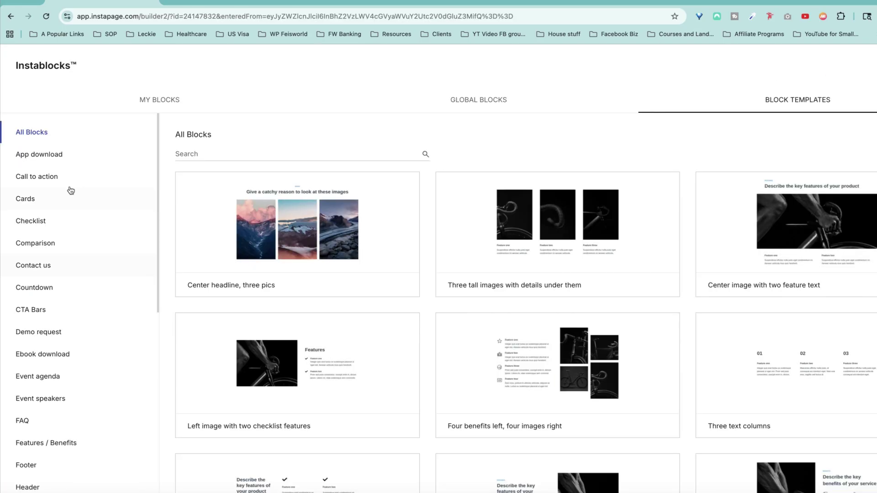
Step: Insert a Call to action block template from Instablocks into the page
{"action": "left_click", "coordinate": [53, 176]}
{"action": "left_click", "coordinate": [55, 154]}
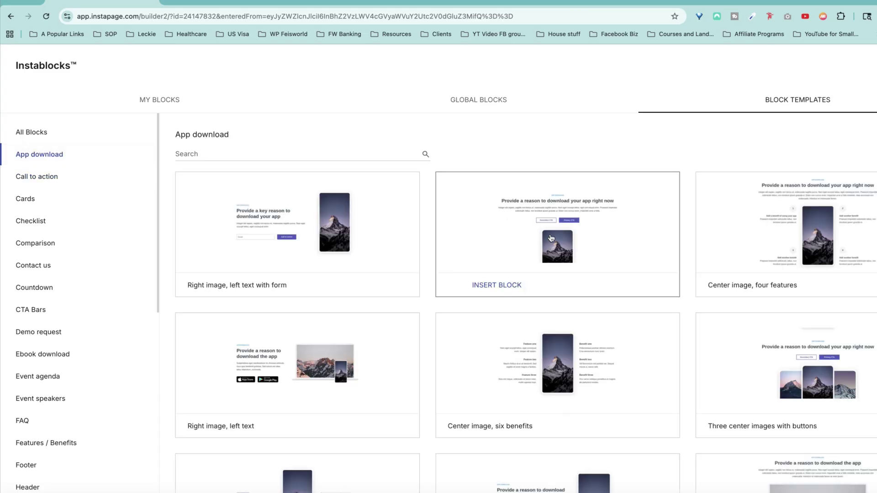
{"action": "scroll", "coordinate": [551, 238], "scroll_direction": "down", "scroll_amount": 3}
{"action": "left_click", "coordinate": [59, 174]}
{"action": "scroll", "coordinate": [458, 314], "scroll_direction": "down", "scroll_amount": 4}
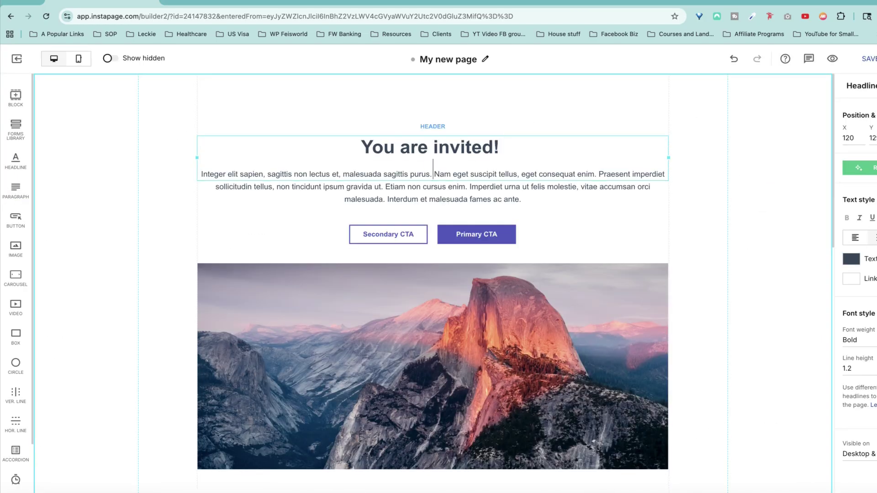
Step: Add the headline line 'Xiang Li Art's Opening Reception at the New England Botanic Garden at Tower Hill'
{"action": "left_click", "coordinate": [440, 126]}
{"action": "key", "text": "Return"}
{"action": "type", "text": "Xiang Li "}
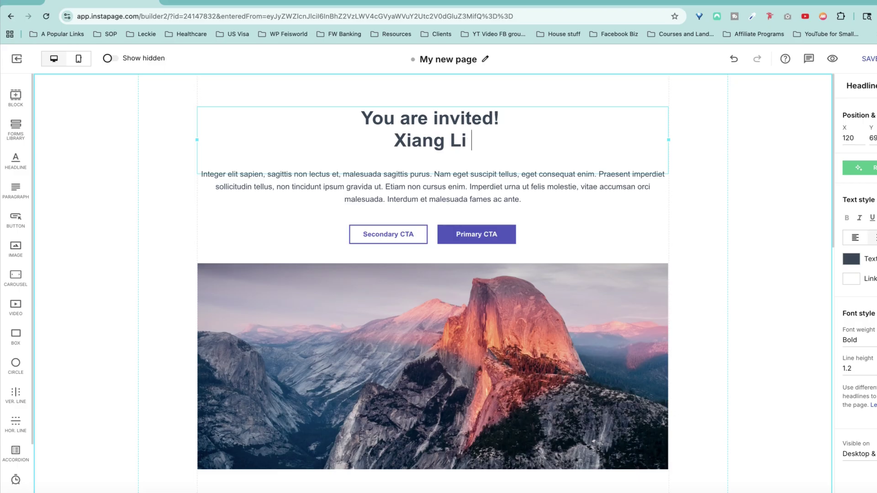
{"action": "type", "text": "Art's Opening Reception at the New England "}
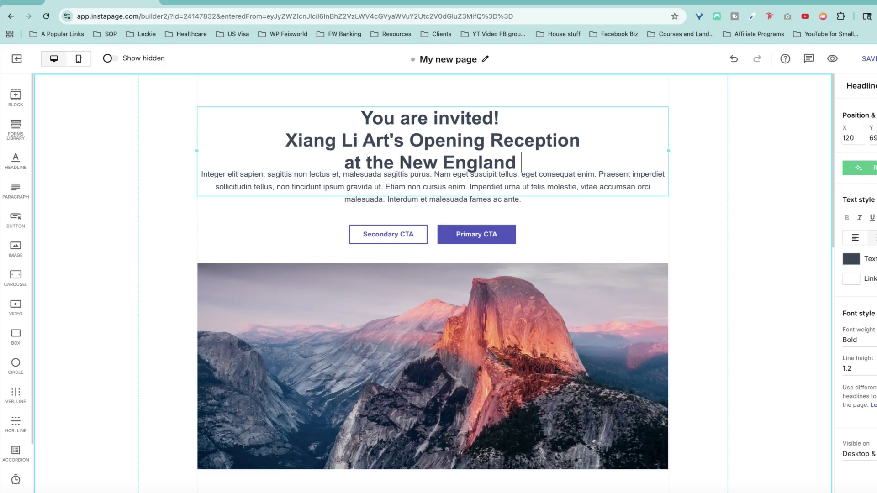
{"action": "type", "text": "Botanic Garden at Tower Hill"}
{"action": "left_click", "coordinate": [507, 201]}
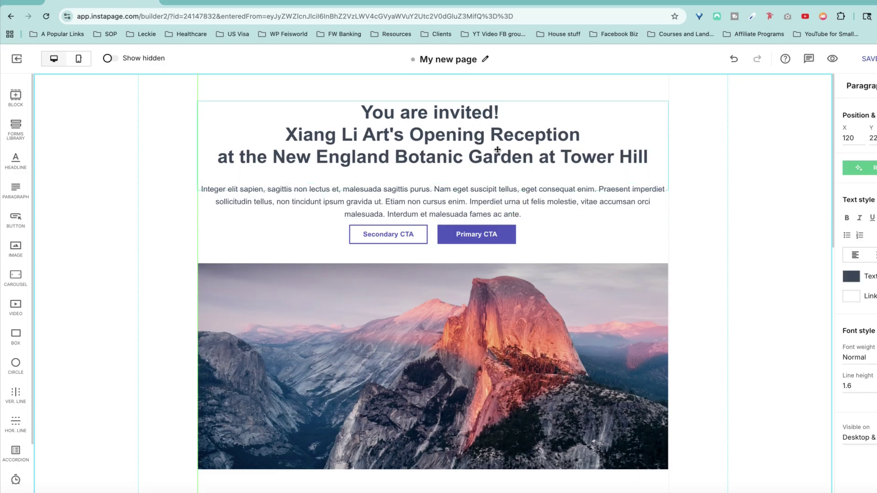
Step: Colour the 'You are invited!' headline line purple
{"action": "left_click_drag", "start_coordinate": [500, 112], "coordinate": [360, 112]}
{"action": "left_click", "coordinate": [851, 259]}
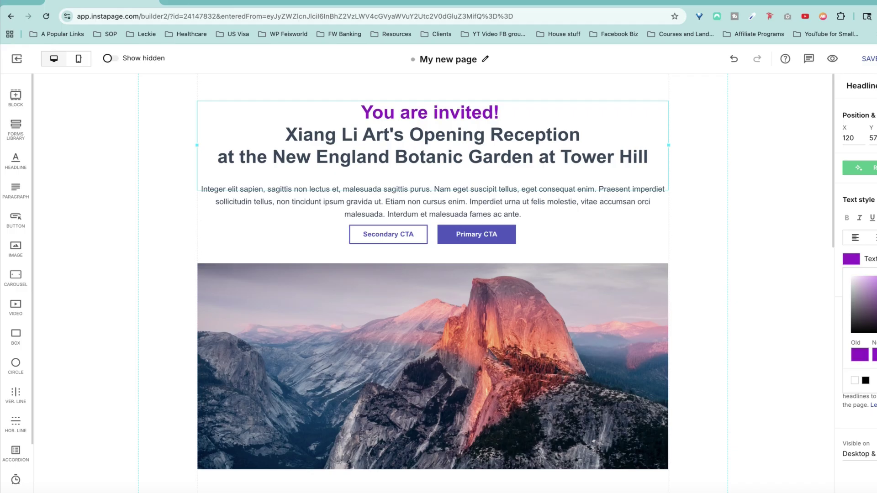
{"action": "left_click", "coordinate": [718, 198]}
{"action": "left_click", "coordinate": [391, 198]}
{"action": "left_click", "coordinate": [498, 240]}
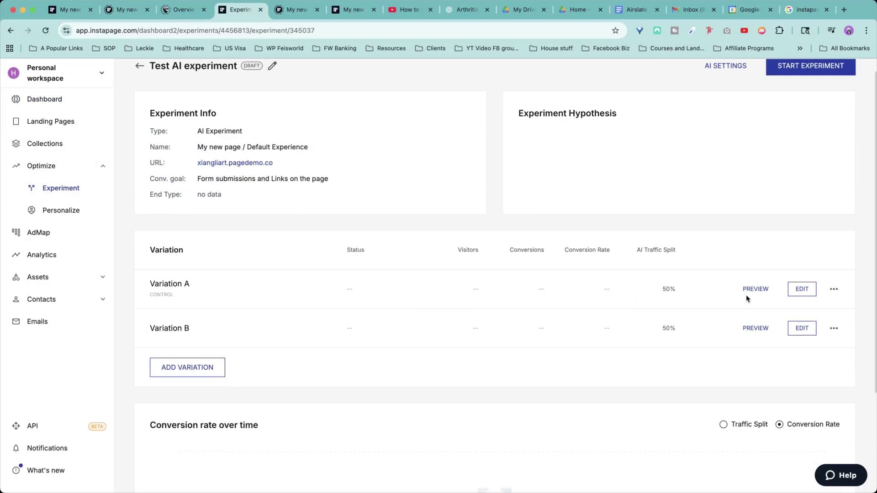
Step: Create Variation C in the experiment and open it in the editor
{"action": "left_click", "coordinate": [197, 308]}
{"action": "left_click", "coordinate": [213, 328]}
{"action": "left_click", "coordinate": [801, 308]}
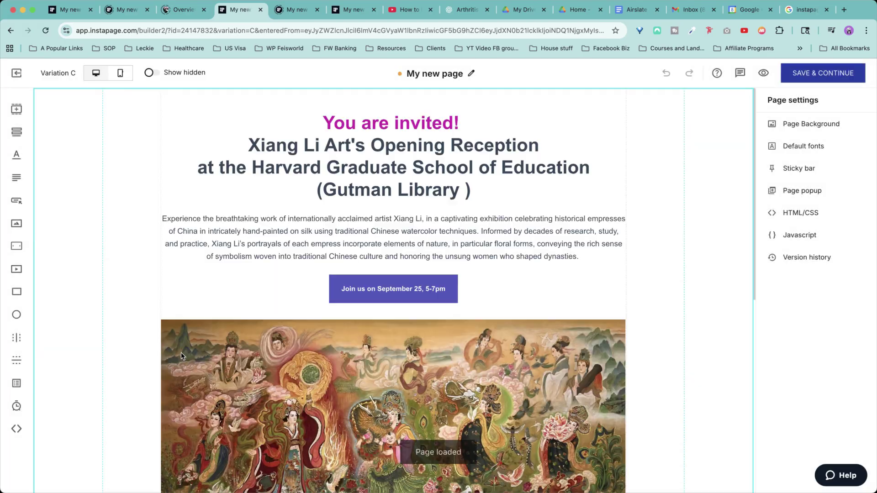
Step: Apply an AI-suggested rewording to the September 25 call-to-action button
{"action": "left_click", "coordinate": [393, 288]}
{"action": "left_click", "coordinate": [832, 182]}
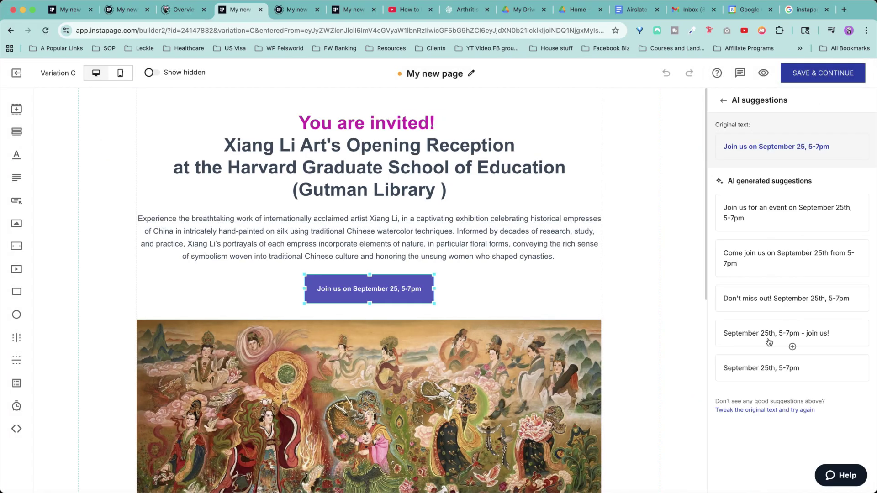
{"action": "left_click", "coordinate": [776, 252]}
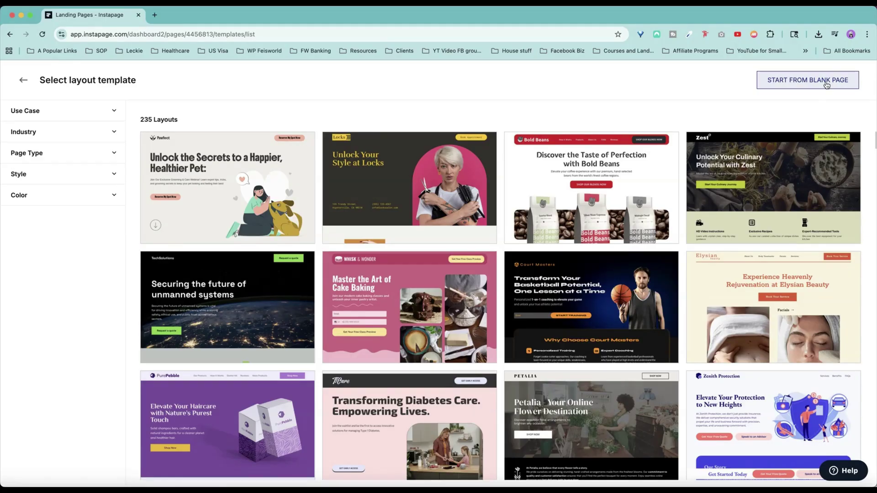
Step: Start 'My new page' from a blank layout and show the Instablocks library
{"action": "right_click", "coordinate": [826, 84]}
{"action": "left_click", "coordinate": [793, 78]}
{"action": "left_click", "coordinate": [794, 80]}
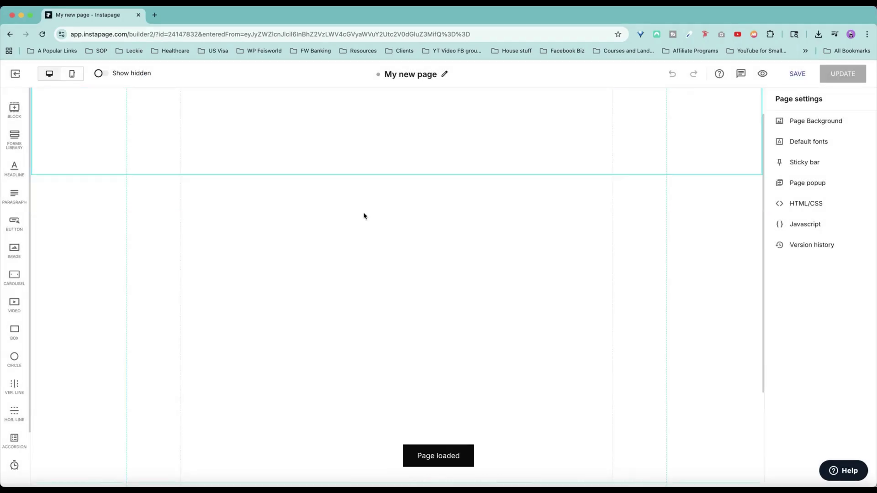
{"action": "left_click", "coordinate": [14, 110]}
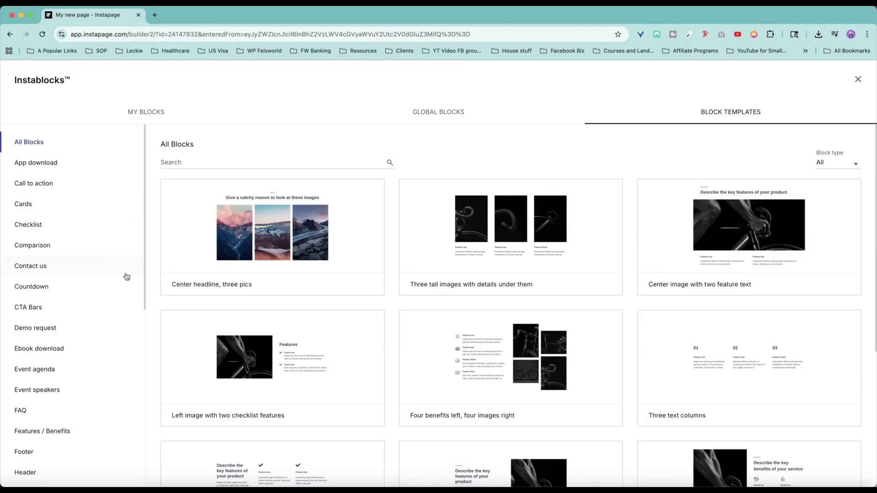
Step: Browse the Call to action, App download and Cards block templates
{"action": "left_click", "coordinate": [40, 185]}
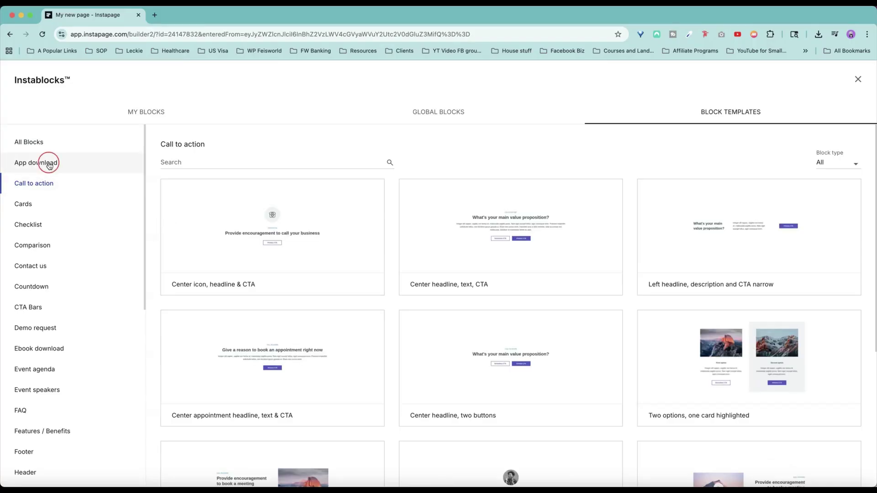
{"action": "left_click", "coordinate": [49, 166]}
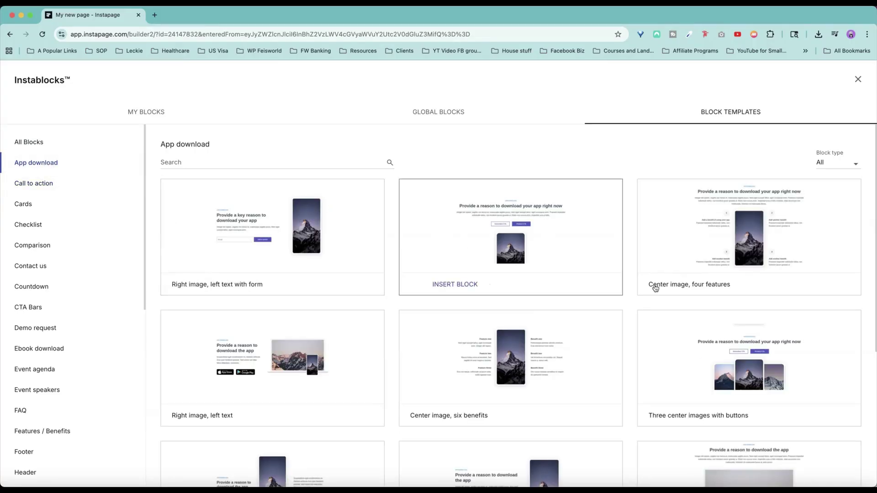
{"action": "scroll", "coordinate": [655, 287], "scroll_direction": "down", "scroll_amount": 3}
{"action": "left_click", "coordinate": [52, 185]}
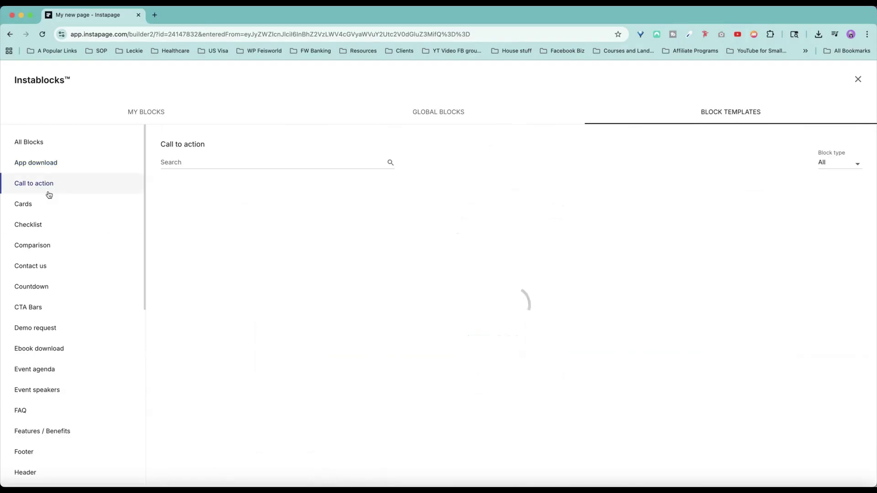
{"action": "scroll", "coordinate": [419, 311], "scroll_direction": "down", "scroll_amount": 4}
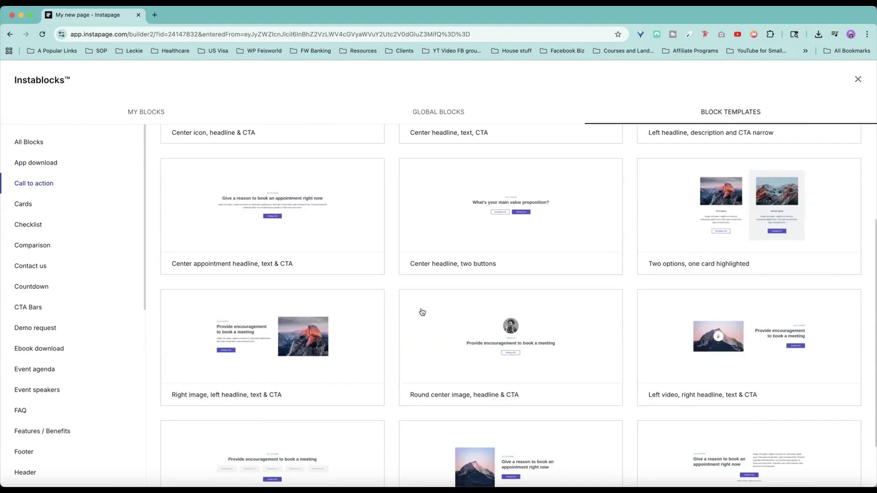
{"action": "left_click", "coordinate": [49, 208]}
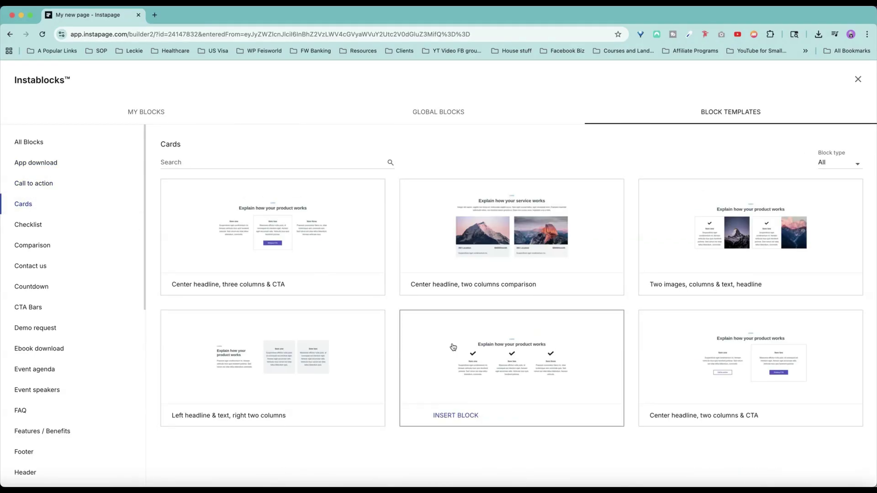
Step: Browse Checklist, Comparison, Contact us and FAQ blocks, then close the library unused
{"action": "left_click", "coordinate": [50, 225]}
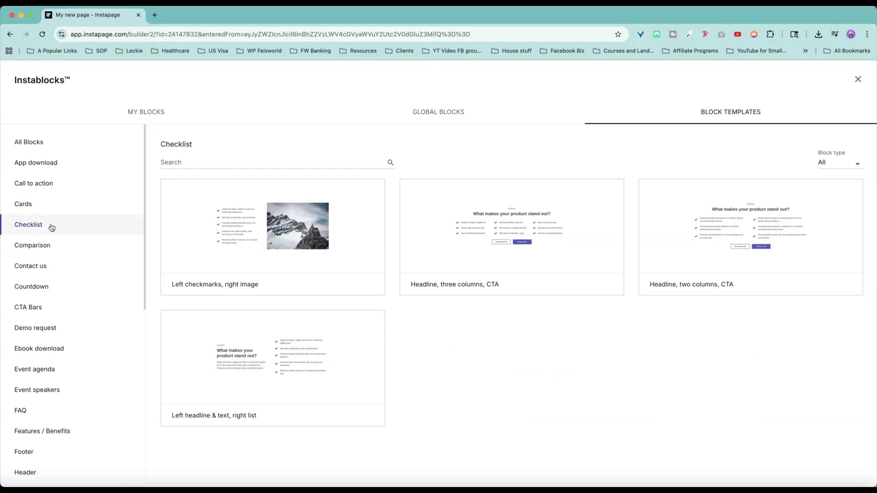
{"action": "left_click", "coordinate": [62, 249]}
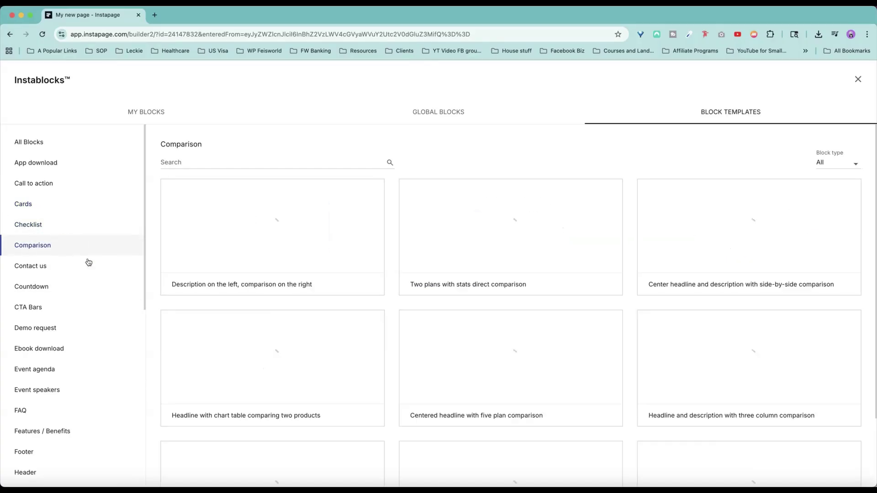
{"action": "scroll", "coordinate": [502, 320], "scroll_direction": "down", "scroll_amount": 2}
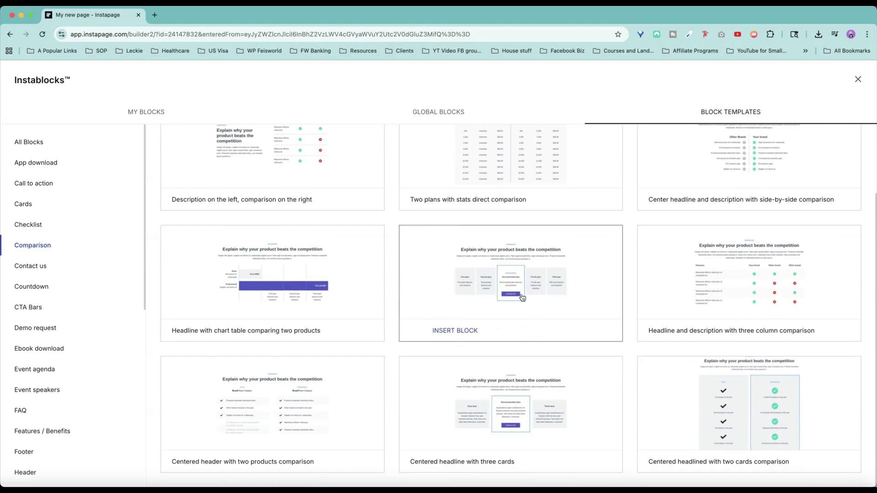
{"action": "left_click", "coordinate": [43, 268]}
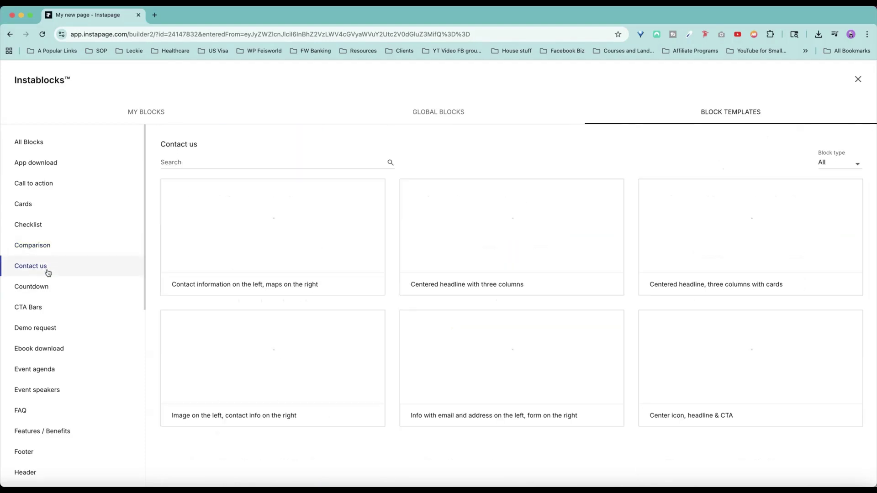
{"action": "scroll", "coordinate": [50, 256], "scroll_direction": "down", "scroll_amount": 4}
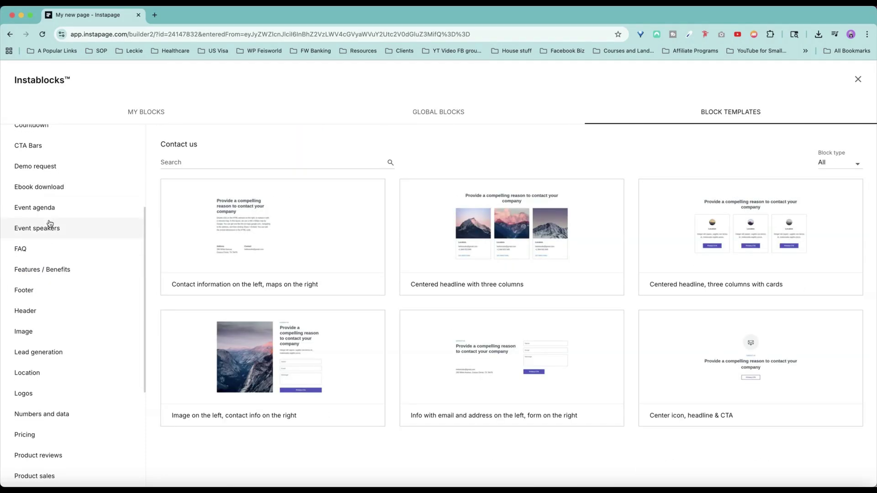
{"action": "left_click", "coordinate": [68, 248]}
{"action": "scroll", "coordinate": [82, 249], "scroll_direction": "down", "scroll_amount": 2}
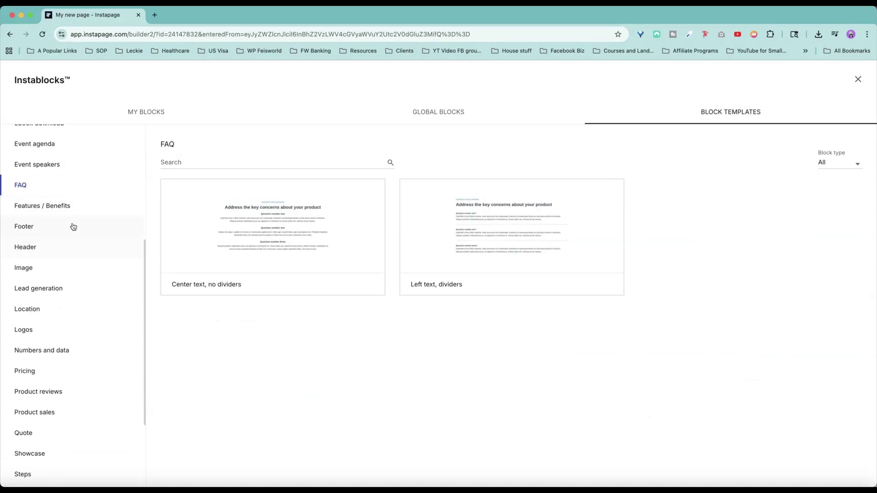
{"action": "scroll", "coordinate": [64, 283], "scroll_direction": "down", "scroll_amount": 1}
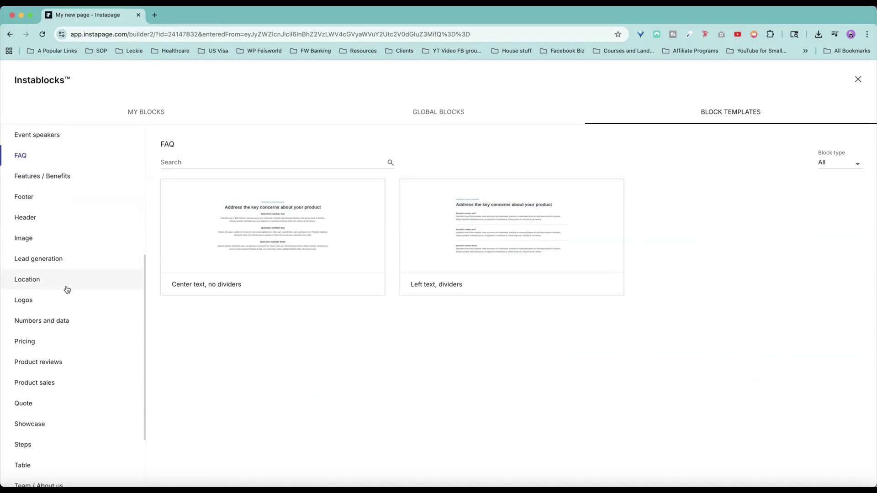
{"action": "scroll", "coordinate": [78, 249], "scroll_direction": "down", "scroll_amount": 1}
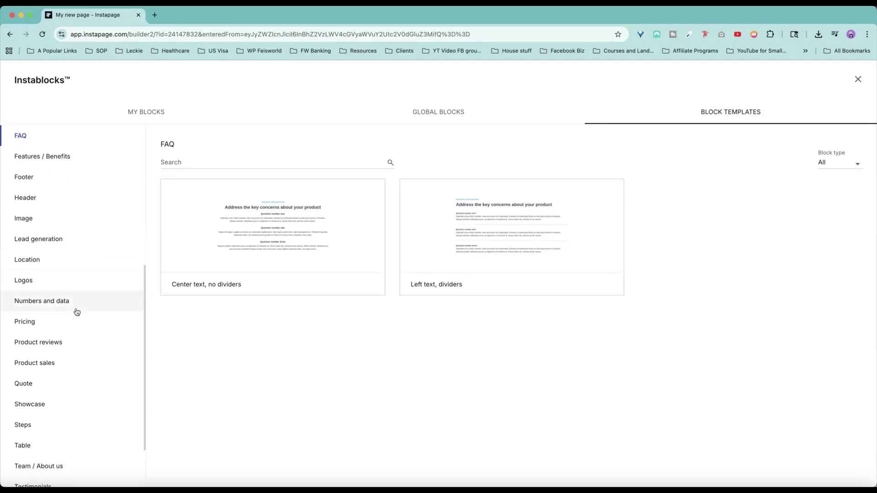
{"action": "scroll", "coordinate": [73, 310], "scroll_direction": "down", "scroll_amount": 3}
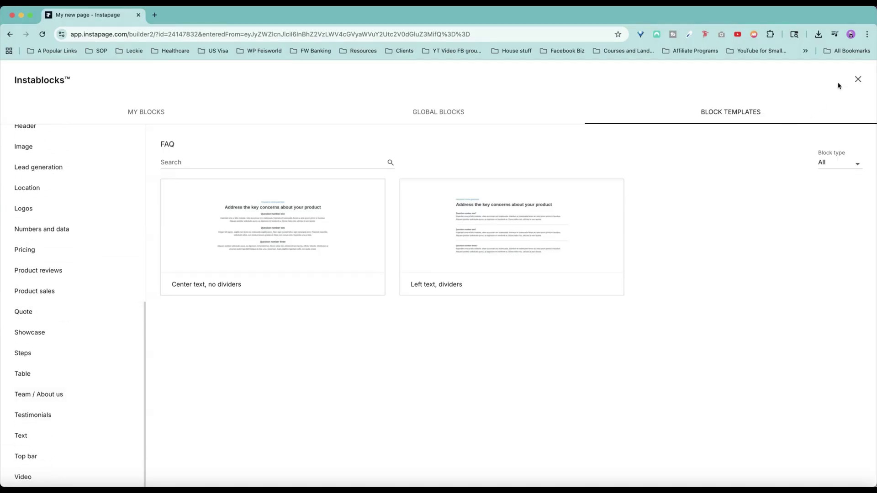
{"action": "left_click", "coordinate": [858, 79]}
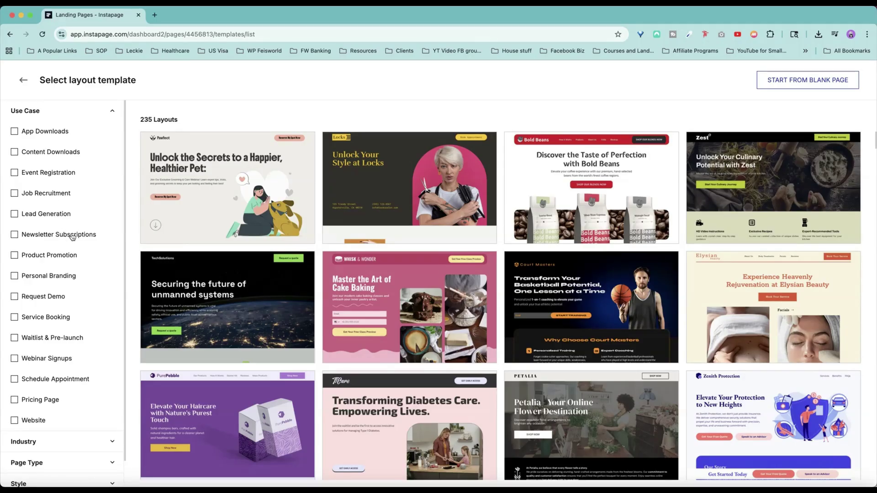
Step: Collapse the Industry filters and look through the Page Type filter choices
{"action": "scroll", "coordinate": [103, 320], "scroll_direction": "down", "scroll_amount": 2}
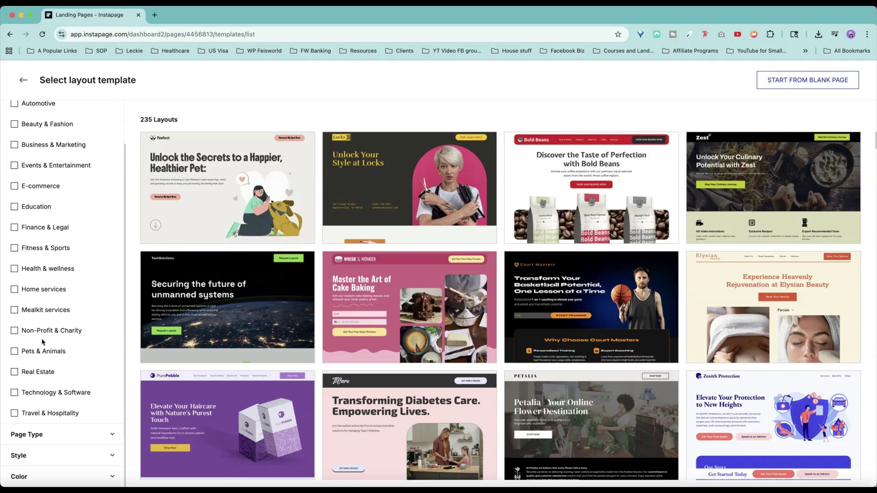
{"action": "scroll", "coordinate": [90, 133], "scroll_direction": "up", "scroll_amount": 2}
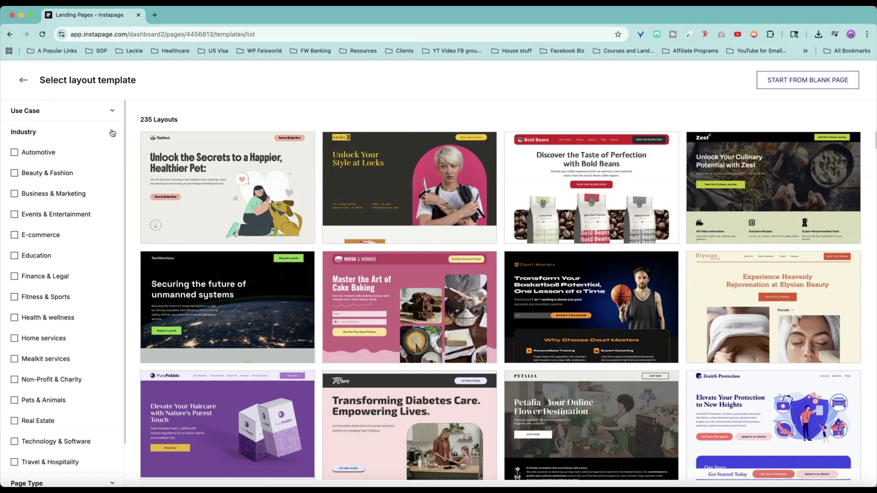
{"action": "left_click", "coordinate": [105, 138]}
{"action": "left_click", "coordinate": [91, 155]}
{"action": "scroll", "coordinate": [71, 186], "scroll_direction": "down", "scroll_amount": 1}
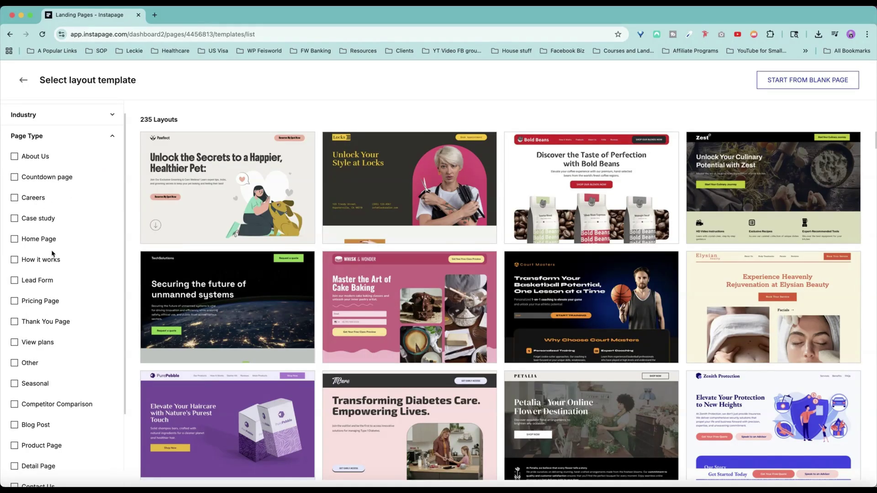
{"action": "left_click", "coordinate": [109, 136]}
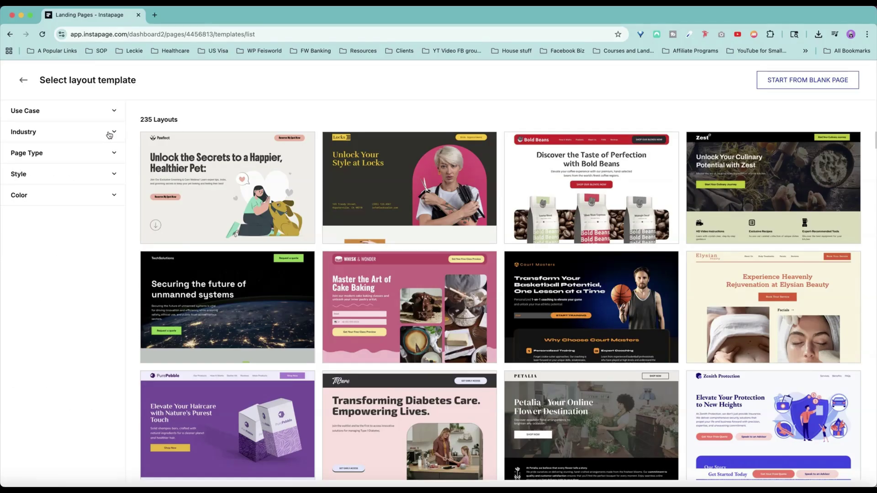
Step: Filter the layouts by Style and Color to show only Red designs
{"action": "left_click", "coordinate": [111, 178]}
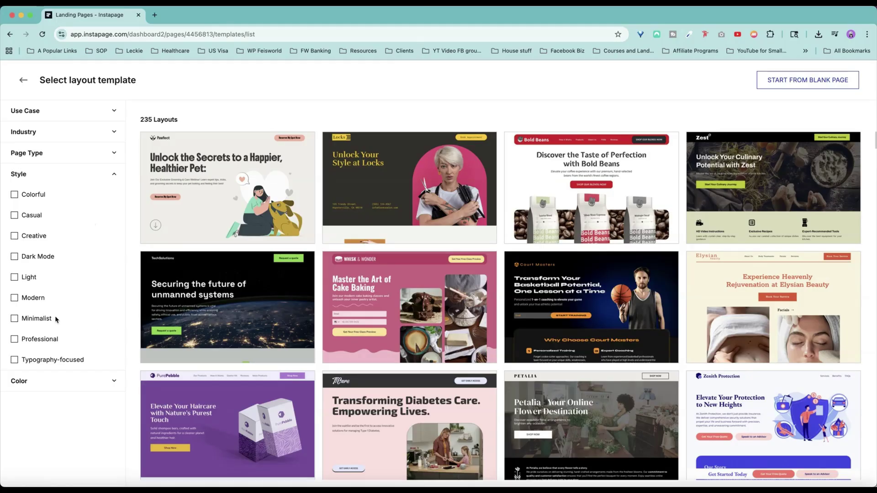
{"action": "left_click", "coordinate": [109, 381]}
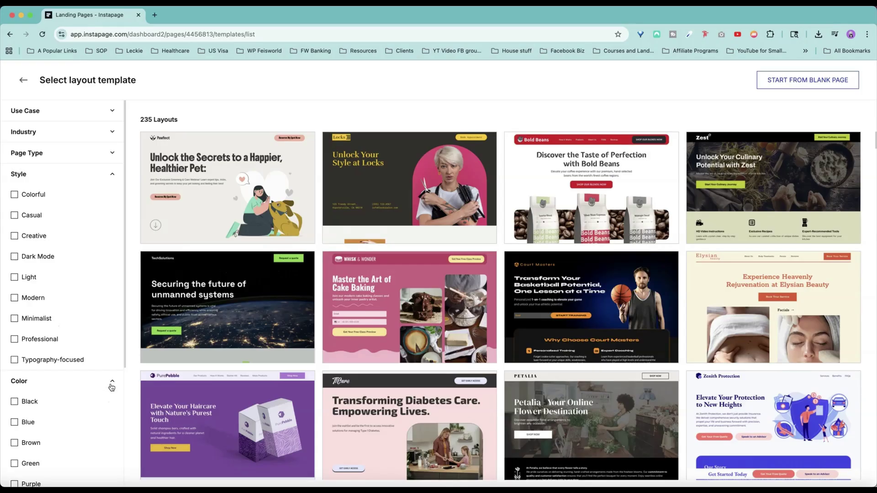
{"action": "scroll", "coordinate": [110, 387], "scroll_direction": "down", "scroll_amount": 4}
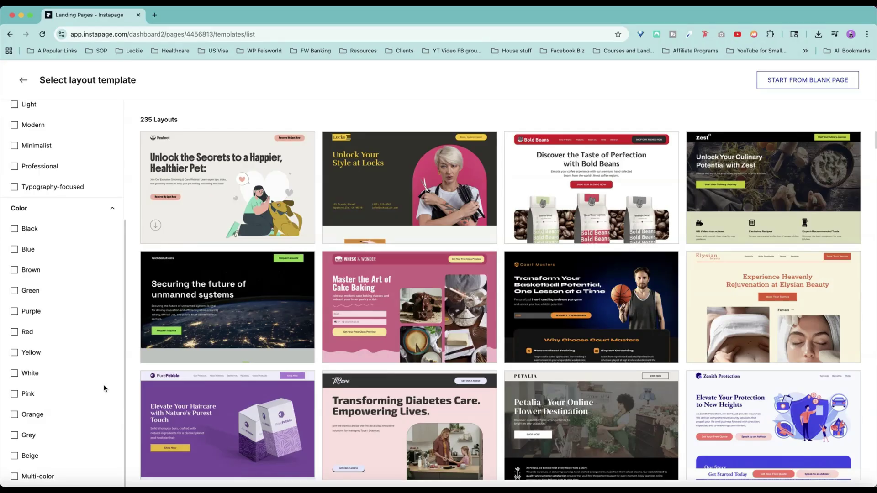
{"action": "left_click", "coordinate": [14, 333]}
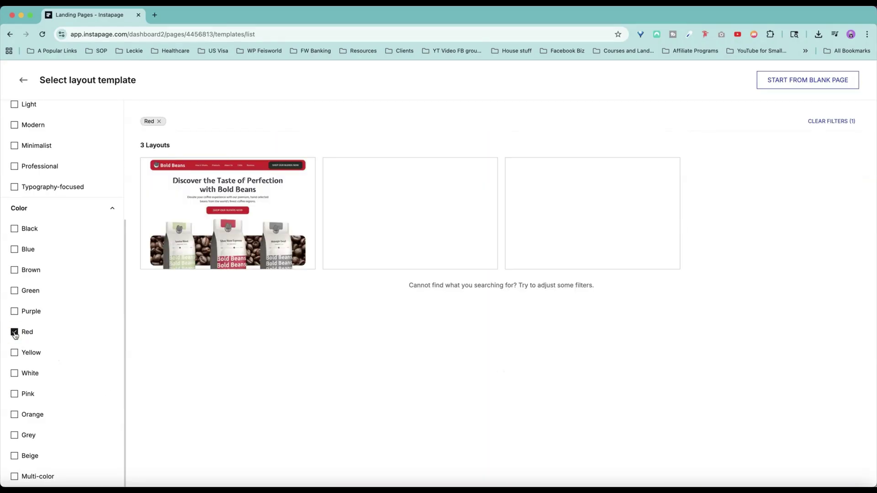
{"action": "mouse_move", "coordinate": [230, 205]}
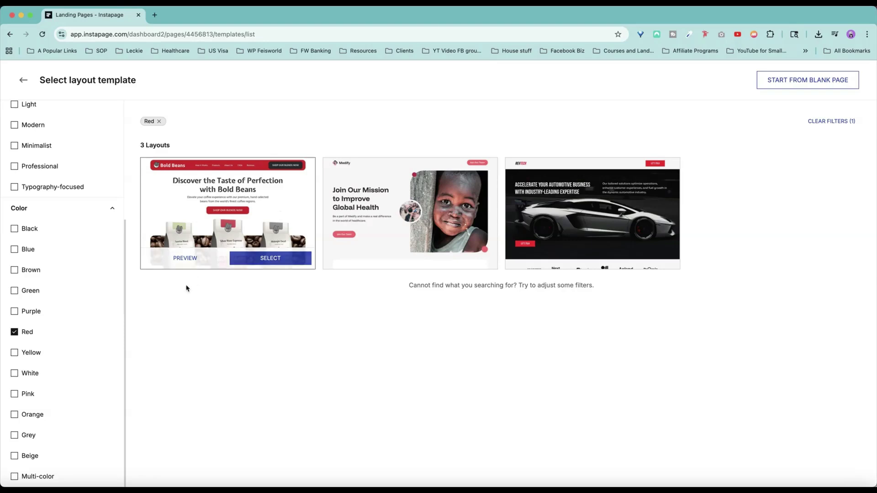
Step: Clear the Red filter, reopen 'My new page' in the editor, and show the block library
{"action": "left_click", "coordinate": [15, 333]}
{"action": "scroll", "coordinate": [53, 183], "scroll_direction": "up", "scroll_amount": 5}
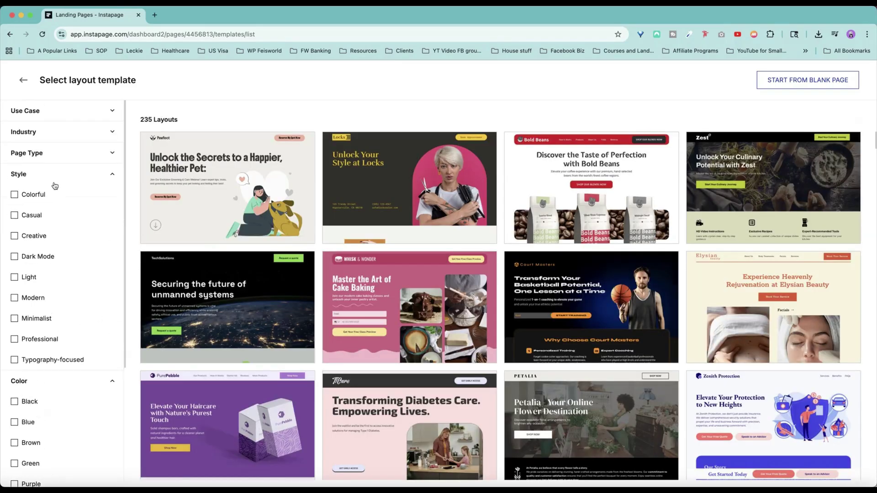
{"action": "left_click", "coordinate": [48, 114]}
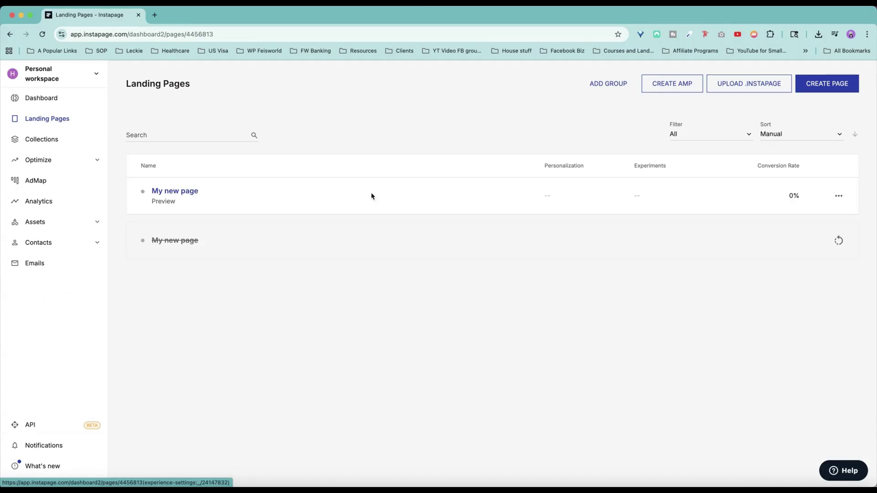
{"action": "left_click", "coordinate": [838, 198]}
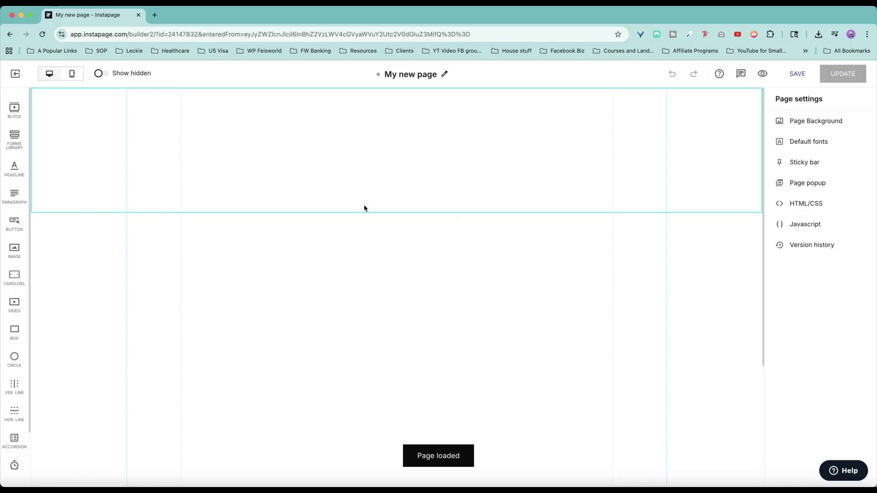
{"action": "left_click", "coordinate": [21, 119]}
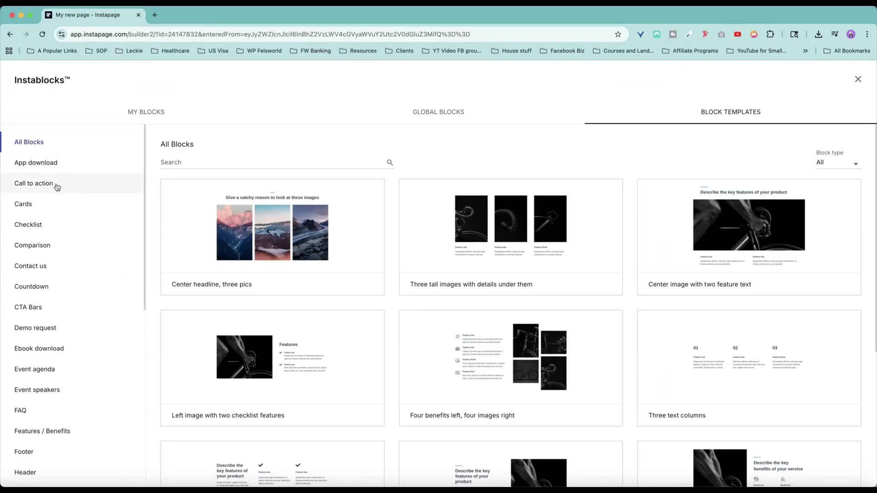
Step: Browse the Call to action and Event agenda blocks and insert a Call to action template
{"action": "left_click", "coordinate": [56, 185]}
{"action": "scroll", "coordinate": [68, 386], "scroll_direction": "down", "scroll_amount": 1}
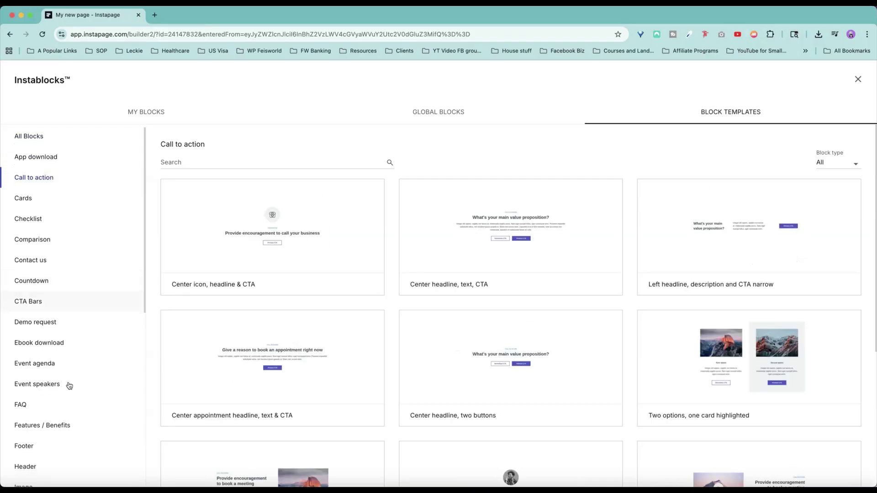
{"action": "left_click", "coordinate": [36, 363]}
{"action": "left_click", "coordinate": [112, 183]}
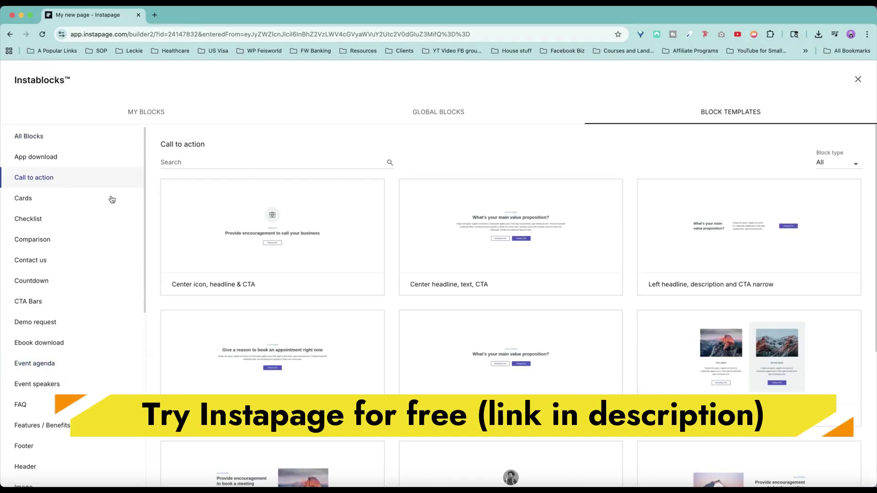
{"action": "scroll", "coordinate": [540, 303], "scroll_direction": "down", "scroll_amount": 10}
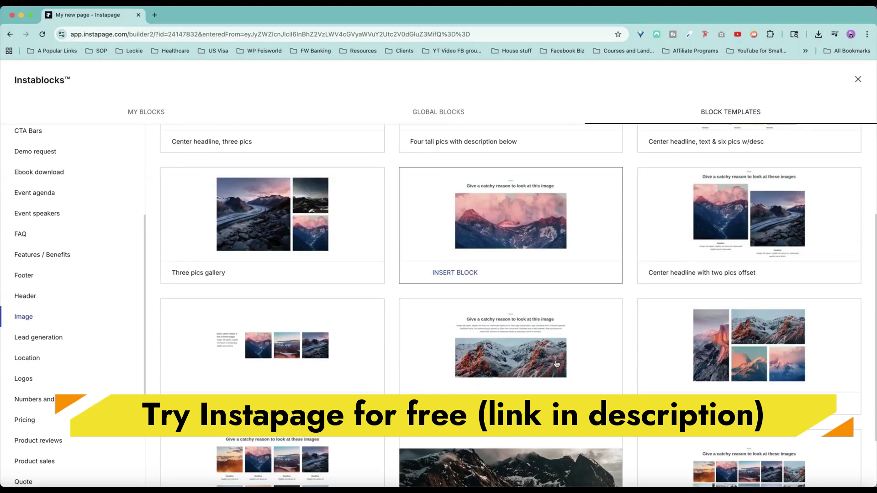
{"action": "scroll", "coordinate": [542, 295], "scroll_direction": "down", "scroll_amount": 4}
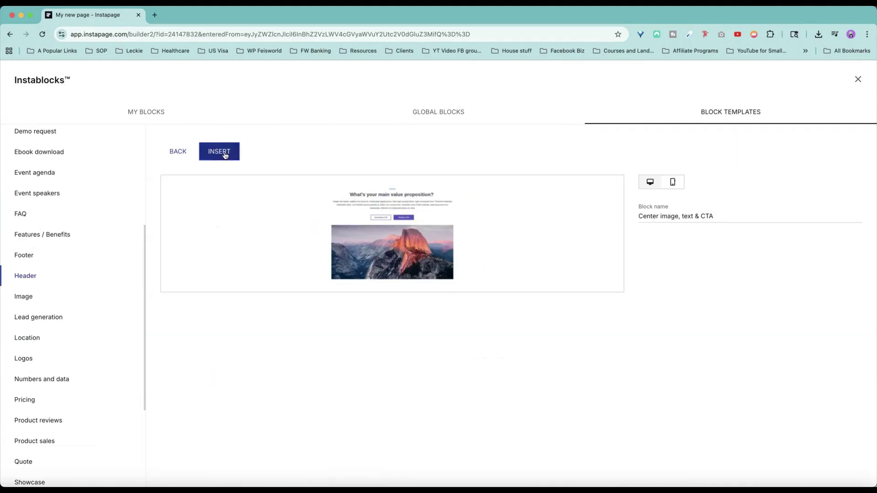
{"action": "left_click", "coordinate": [229, 153]}
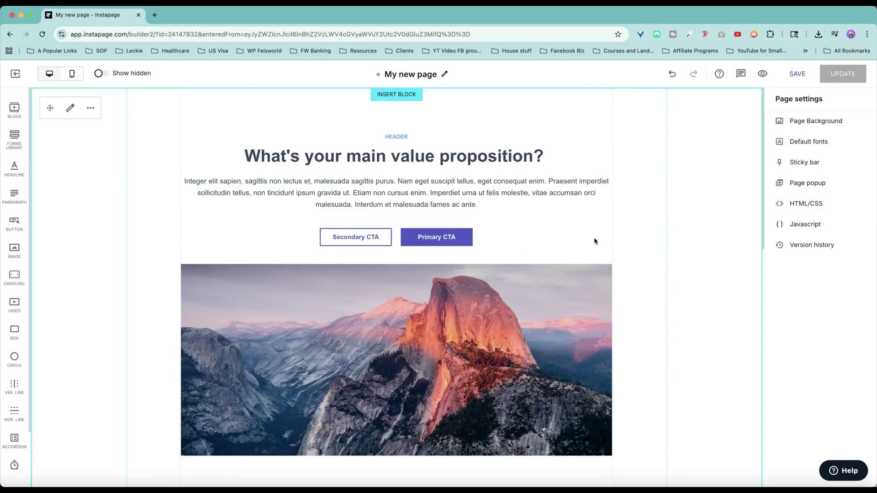
Step: Delete the small HEADER label and move the headline up into its space
{"action": "scroll", "coordinate": [630, 277], "scroll_direction": "down", "scroll_amount": 2}
{"action": "scroll", "coordinate": [630, 277], "scroll_direction": "up", "scroll_amount": 2}
{"action": "left_click", "coordinate": [397, 154]}
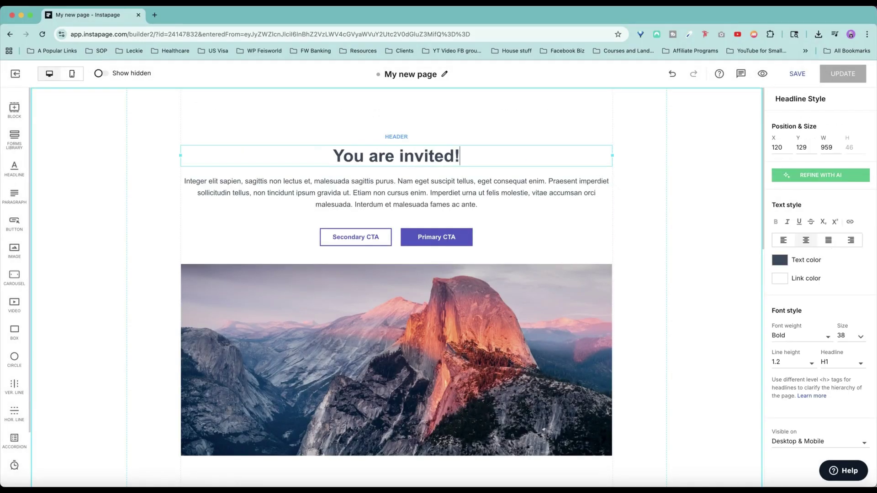
{"action": "left_click", "coordinate": [413, 135]}
{"action": "left_click", "coordinate": [402, 136]}
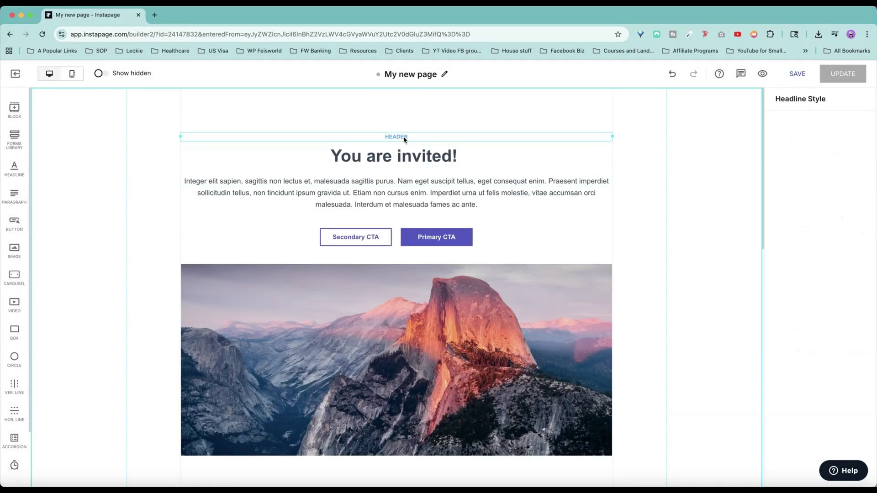
{"action": "key", "text": "Delete"}
{"action": "left_click_drag", "start_coordinate": [398, 152], "coordinate": [401, 131]}
Step: Add a second headline line reading 'Xiang Li Art's Opening Reception'
{"action": "left_click", "coordinate": [436, 126]}
{"action": "left_click", "coordinate": [484, 125]}
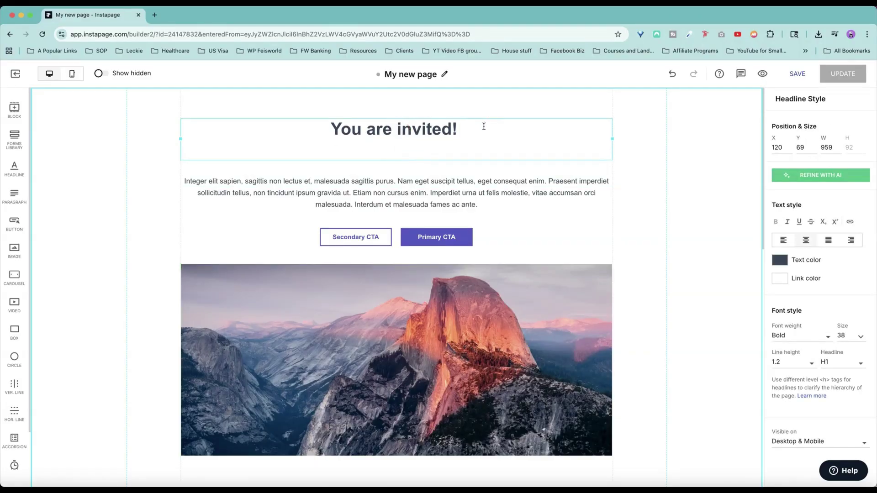
{"action": "key", "text": "Return"}
{"action": "type", "text": "Xiang Li Art's Opening Re"}
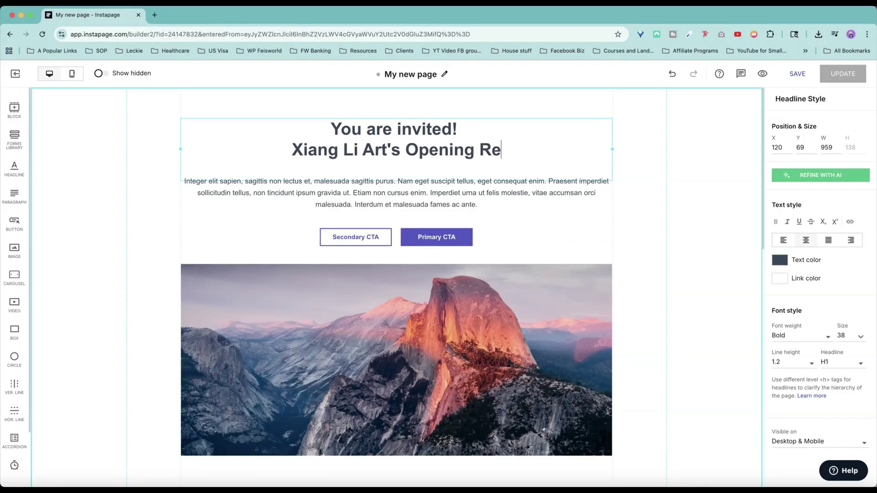
{"action": "type", "text": "ception"}
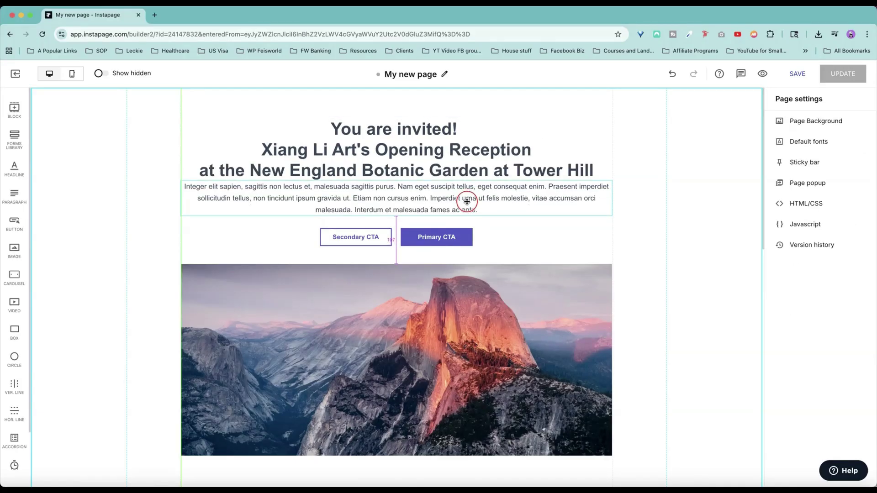
{"action": "left_click", "coordinate": [464, 198]}
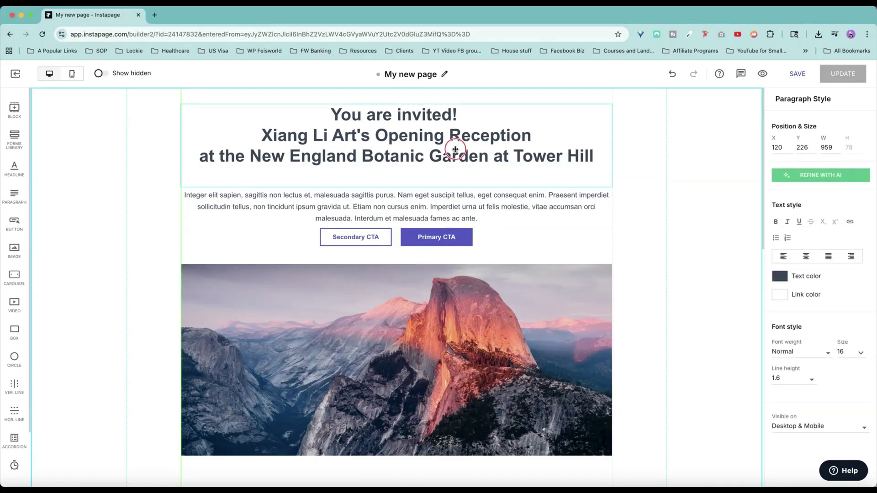
Step: Colour the 'You are invited!' line vivid purple (#9f0cd3)
{"action": "triple_click", "coordinate": [505, 123]}
{"action": "left_click", "coordinate": [780, 260]}
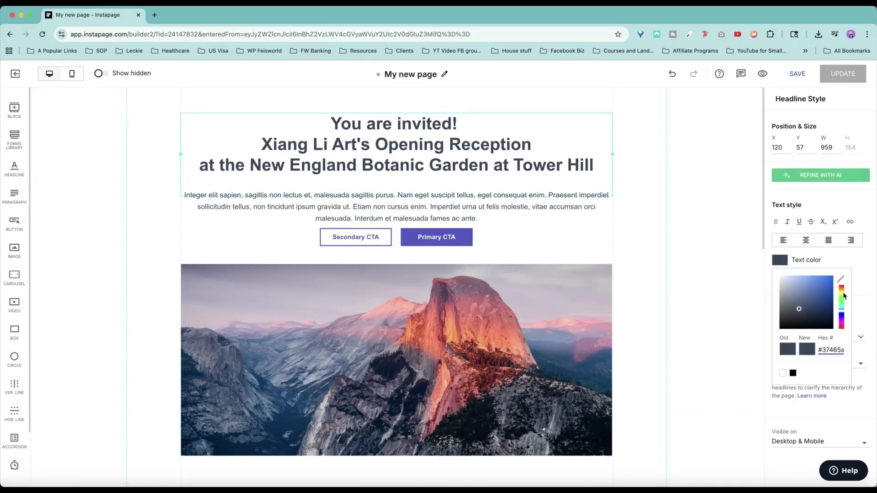
{"action": "left_click_drag", "start_coordinate": [843, 296], "coordinate": [842, 320]}
{"action": "left_click", "coordinate": [828, 283]}
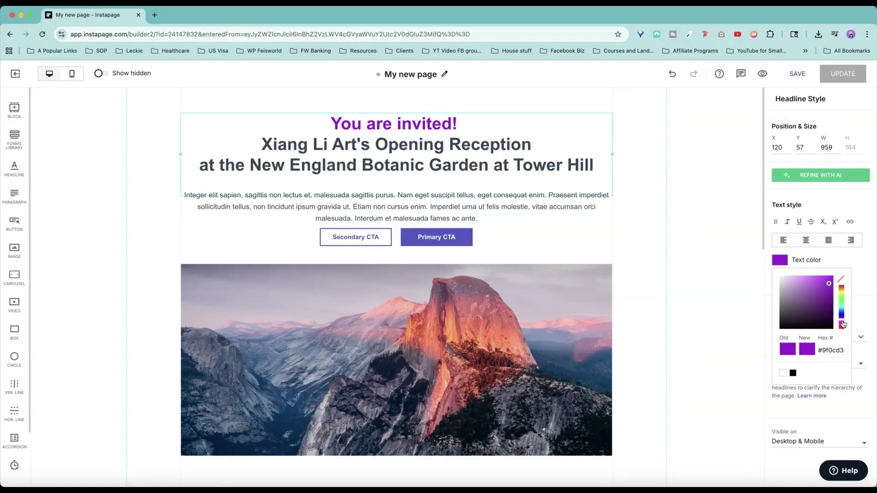
{"action": "left_click", "coordinate": [689, 205]}
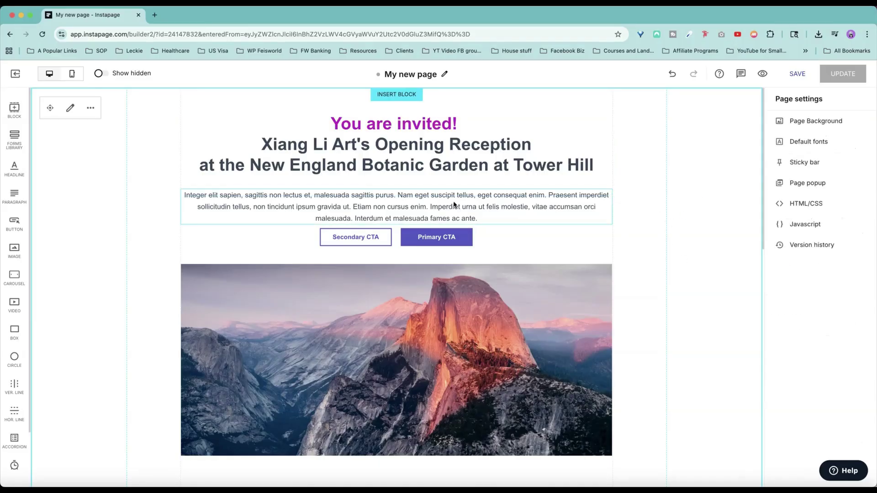
Step: Delete the Secondary CTA button and centre the Primary CTA on the page
{"action": "left_click", "coordinate": [355, 237]}
{"action": "key", "text": "Delete"}
{"action": "mouse_move", "coordinate": [436, 237]}
{"action": "left_mouse_down"}
{"action": "mouse_move", "coordinate": [392, 235]}
{"action": "mouse_move", "coordinate": [447, 255]}
{"action": "mouse_move", "coordinate": [421, 244]}
{"action": "left_mouse_up"}
{"action": "left_click", "coordinate": [427, 248]}
Step: Swap the mountain photo for the uploaded painting and get AI wording suggestions for the button
{"action": "left_click", "coordinate": [457, 342]}
{"action": "scroll", "coordinate": [456, 342], "scroll_direction": "down", "scroll_amount": 2}
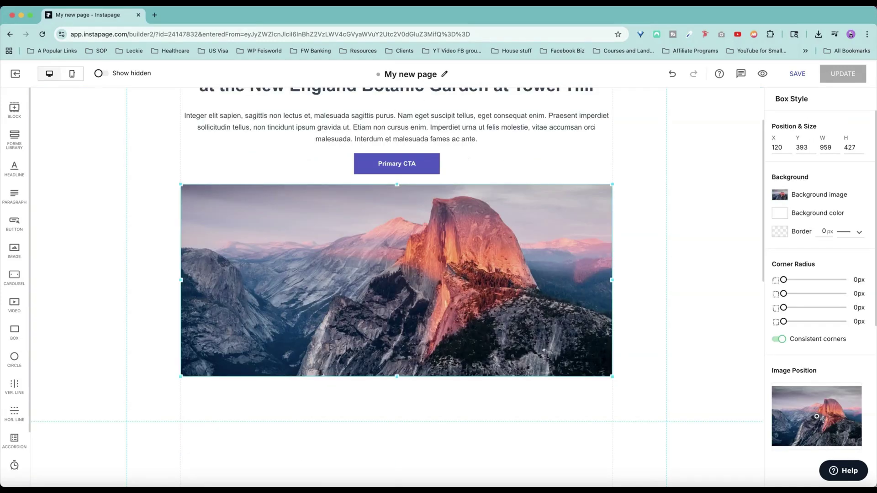
{"action": "scroll", "coordinate": [816, 411], "scroll_direction": "down", "scroll_amount": 5}
{"action": "scroll", "coordinate": [781, 175], "scroll_direction": "up", "scroll_amount": 4}
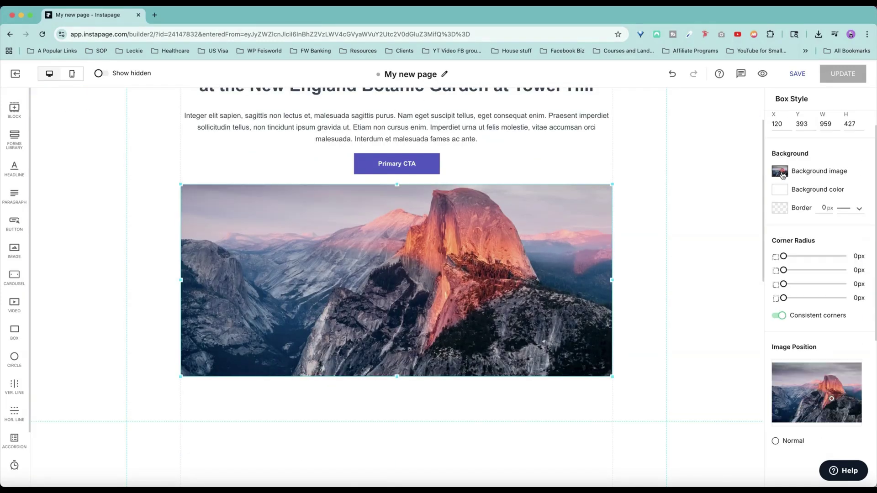
{"action": "left_click", "coordinate": [782, 175]}
{"action": "left_click", "coordinate": [816, 192]}
{"action": "left_click", "coordinate": [246, 226]}
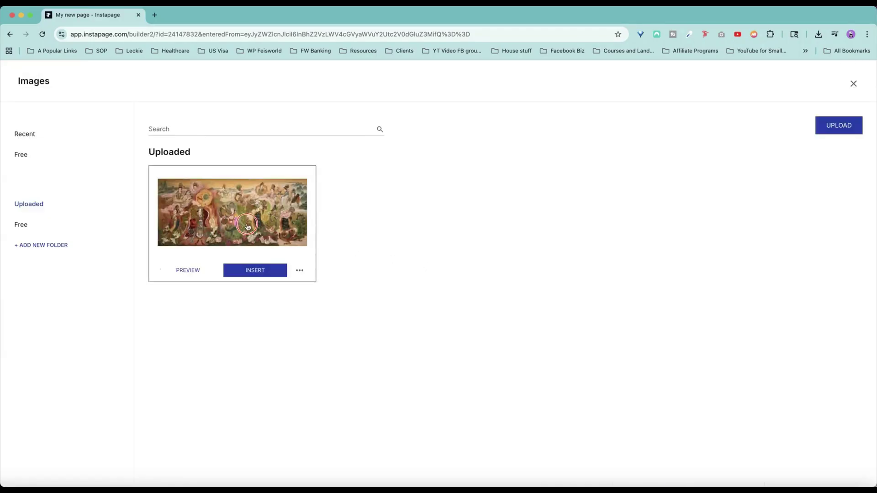
{"action": "left_click", "coordinate": [705, 296]}
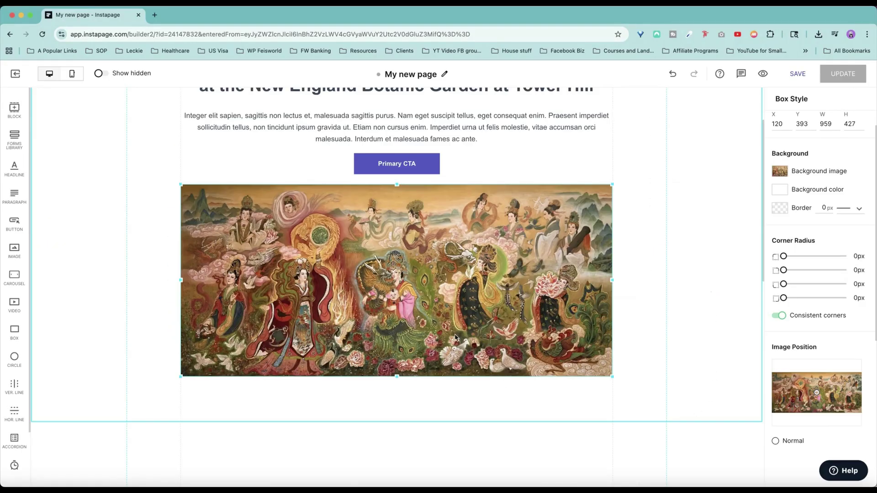
{"action": "scroll", "coordinate": [585, 273], "scroll_direction": "up", "scroll_amount": 3}
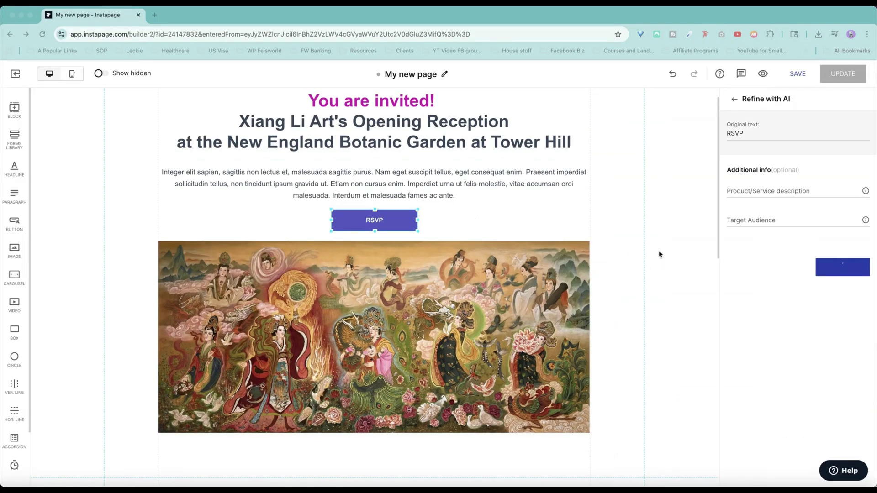
{"action": "left_click", "coordinate": [842, 266]}
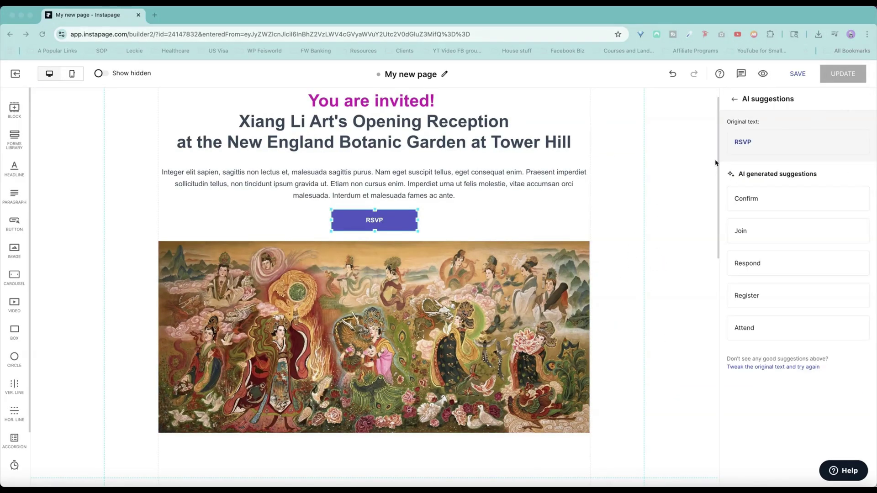
Step: Change the CTA button label to the AI-suggested 'Register'
{"action": "left_click", "coordinate": [755, 143]}
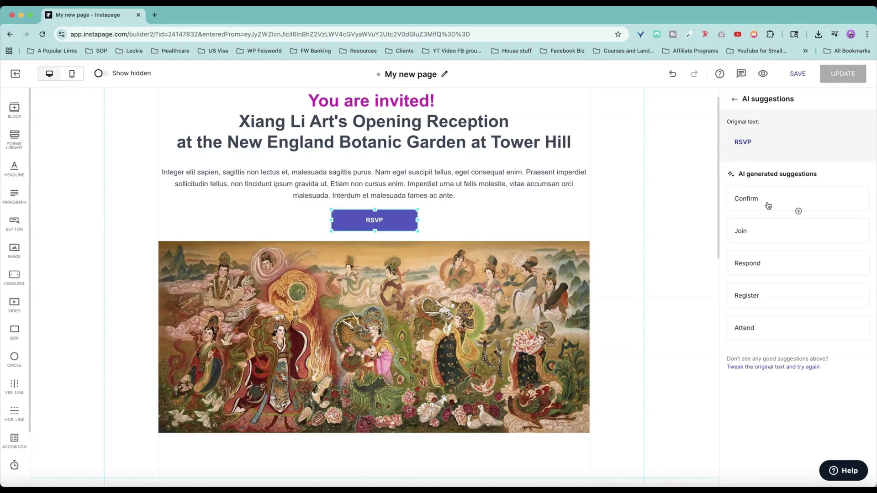
{"action": "left_click", "coordinate": [746, 297]}
{"action": "left_click", "coordinate": [763, 294]}
{"action": "left_click", "coordinate": [761, 299]}
Step: Save the page and bring up the Register button's link type choices
{"action": "left_click", "coordinate": [797, 74]}
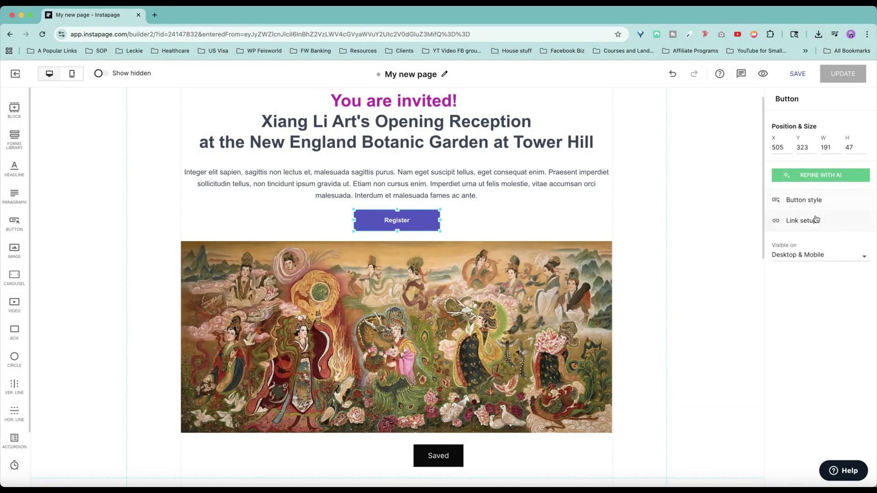
{"action": "left_click", "coordinate": [815, 220]}
{"action": "left_click", "coordinate": [823, 133]}
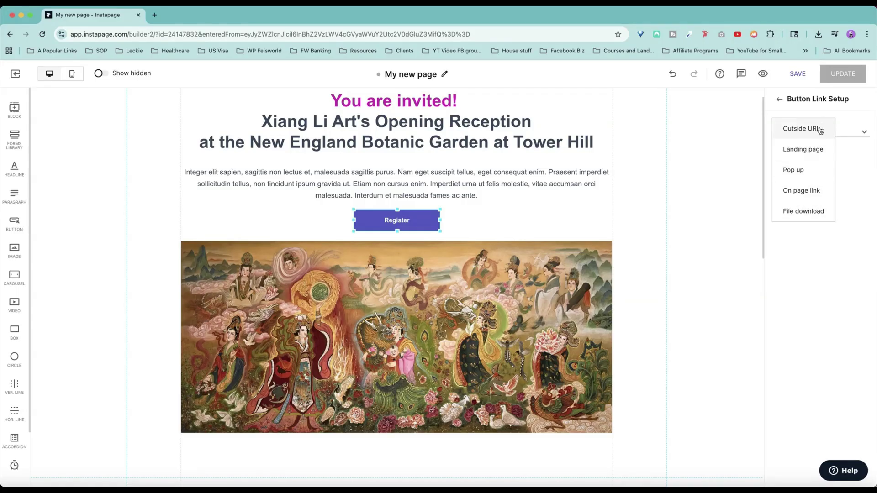
Step: Change the headline venue to Harvard Graduate School of Education (Gutman Library)
{"action": "left_click", "coordinate": [810, 170]}
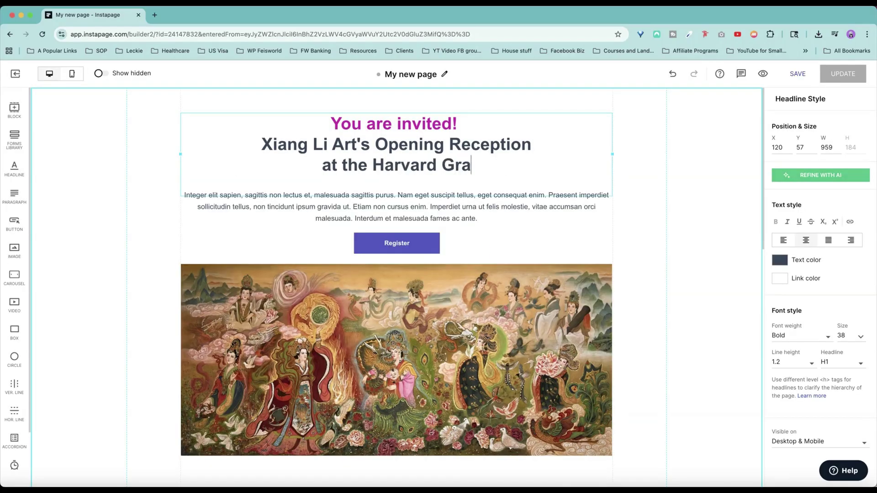
{"action": "type", "text": "duate"}
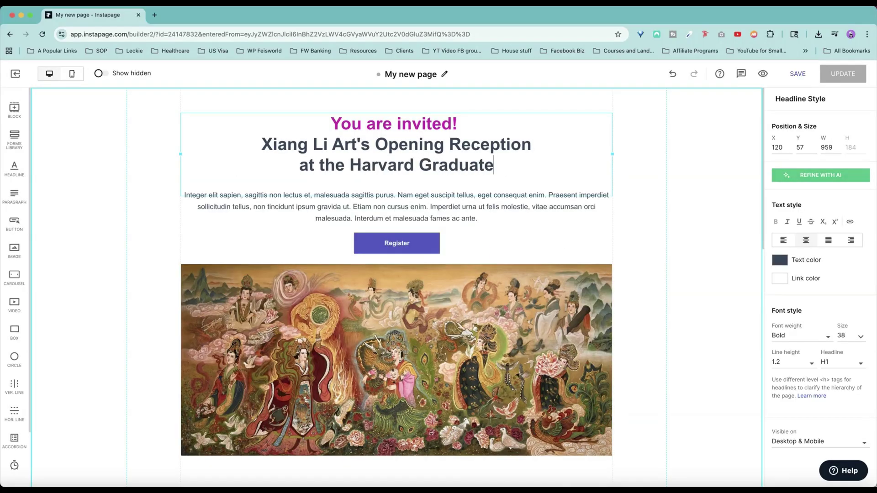
{"action": "type", "text": " School of Education"}
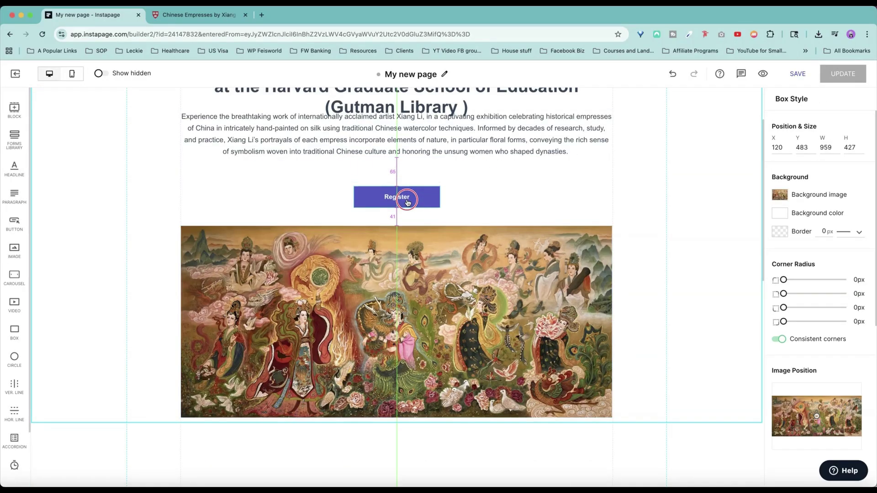
{"action": "left_click", "coordinate": [402, 196]}
Step: Replace the description with the exhibition text and copy the event's registration page address
{"action": "left_click", "coordinate": [449, 153]}
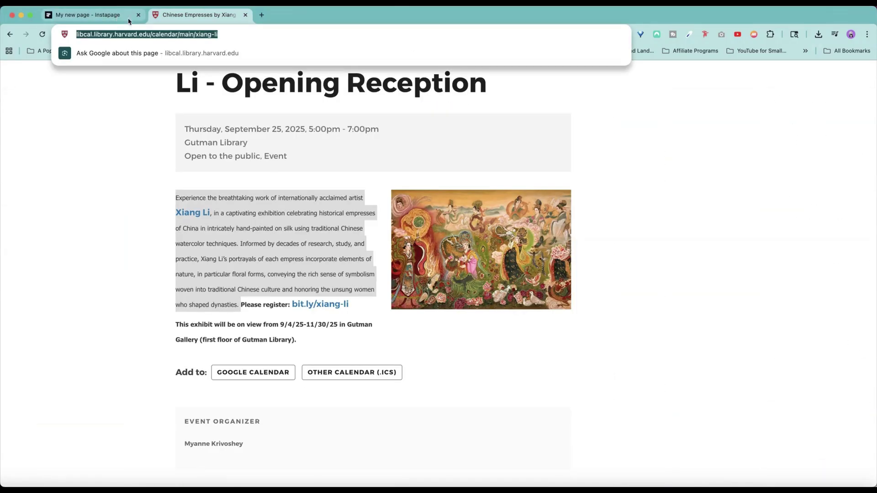
{"action": "left_click", "coordinate": [315, 305]}
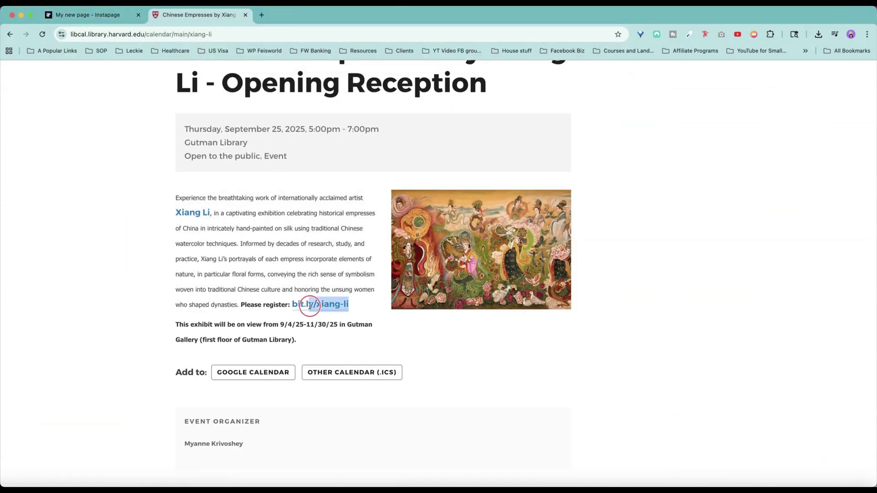
{"action": "left_click", "coordinate": [236, 32]}
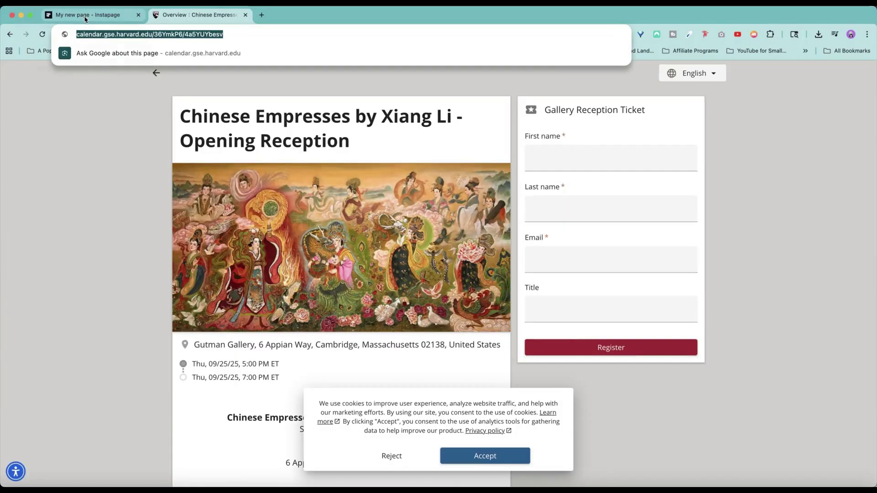
Step: Link the Register button to the pasted registration URL as an outside URL, opening in a new tab
{"action": "left_click", "coordinate": [85, 17]}
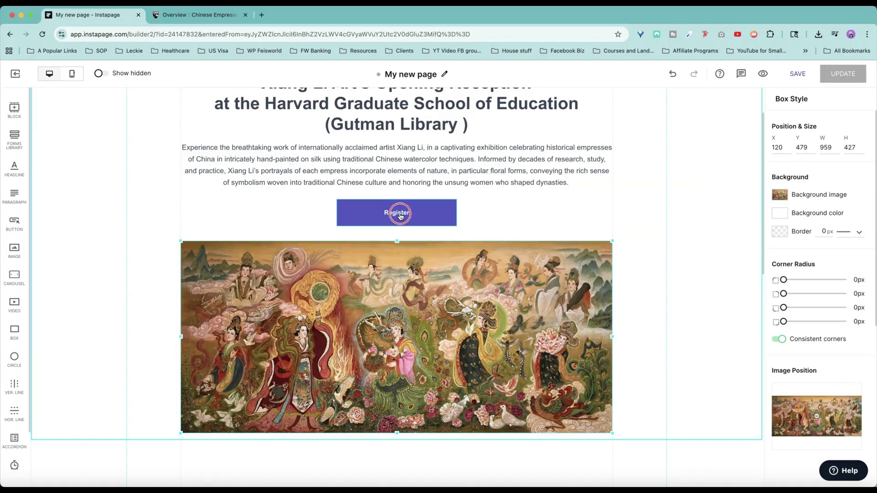
{"action": "left_click", "coordinate": [396, 214]}
{"action": "left_click", "coordinate": [809, 221]}
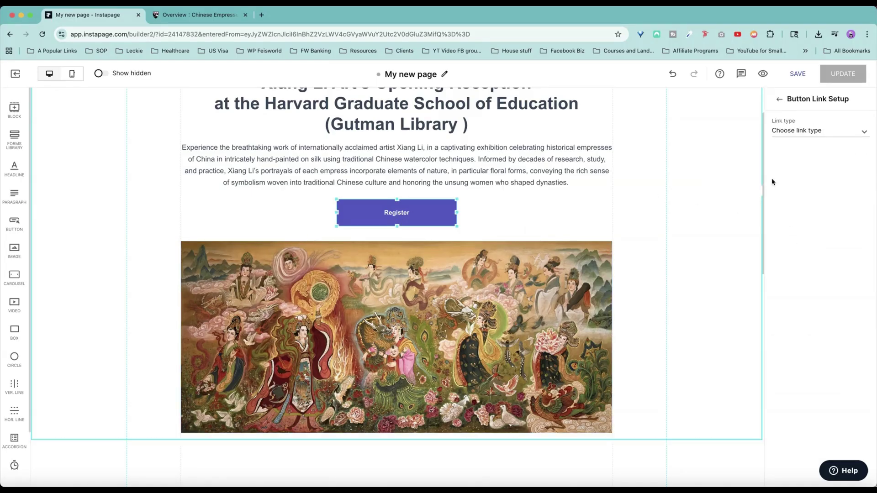
{"action": "left_click", "coordinate": [818, 131]}
{"action": "left_click", "coordinate": [794, 128]}
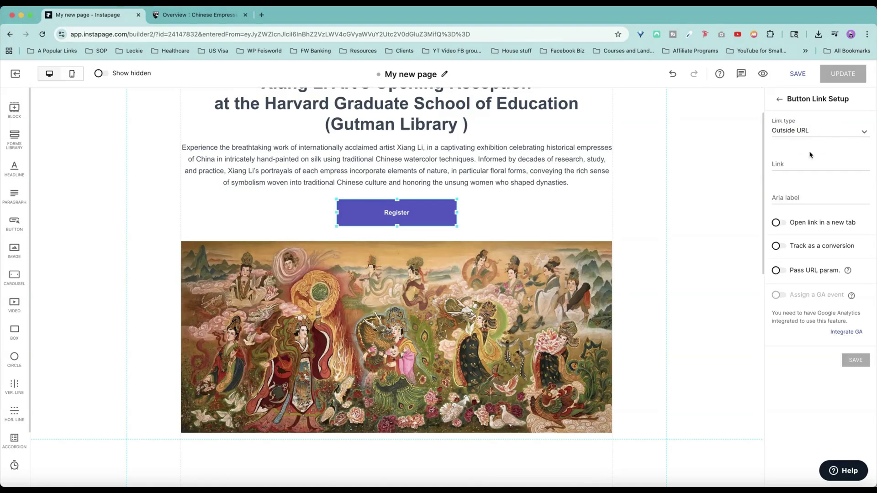
{"action": "left_click", "coordinate": [800, 162]}
{"action": "key", "text": "super+v"}
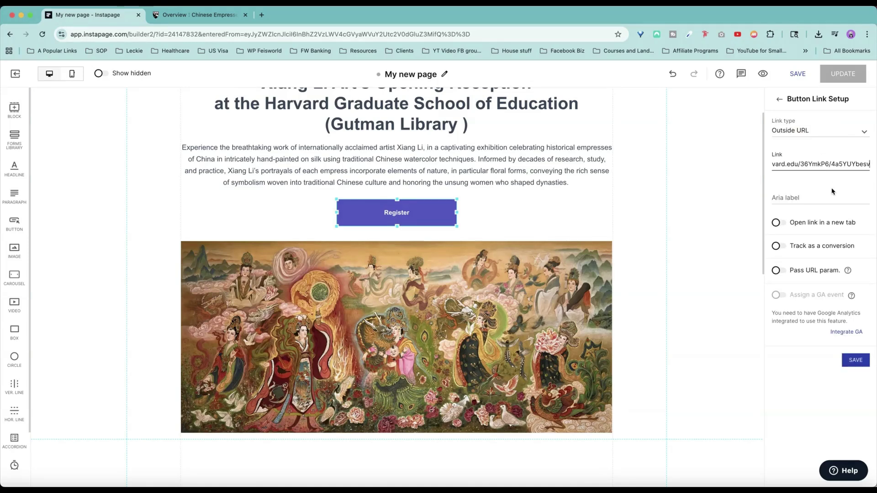
{"action": "left_click", "coordinate": [791, 224]}
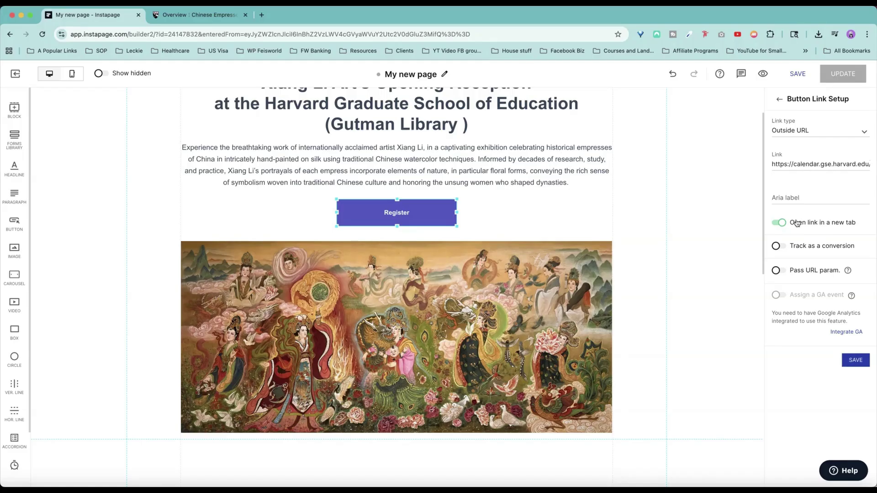
Step: Save the link settings and the page, then start renaming the page
{"action": "left_click", "coordinate": [855, 360]}
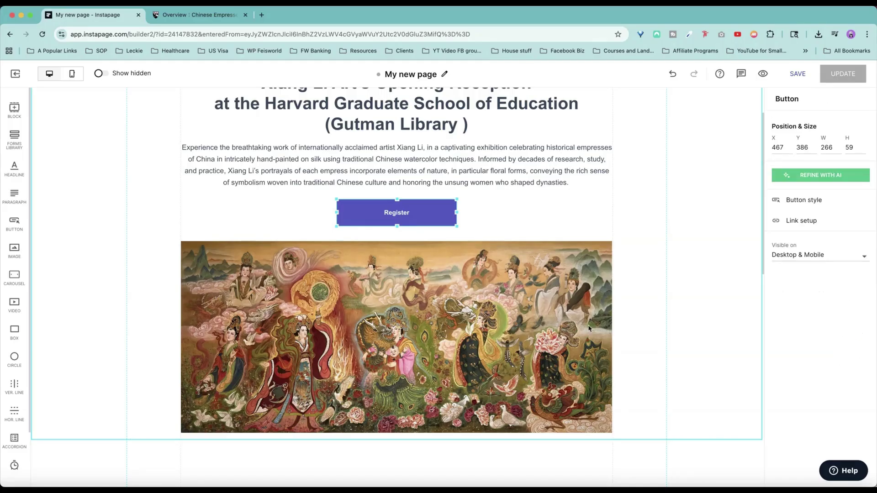
{"action": "left_click", "coordinate": [797, 74]}
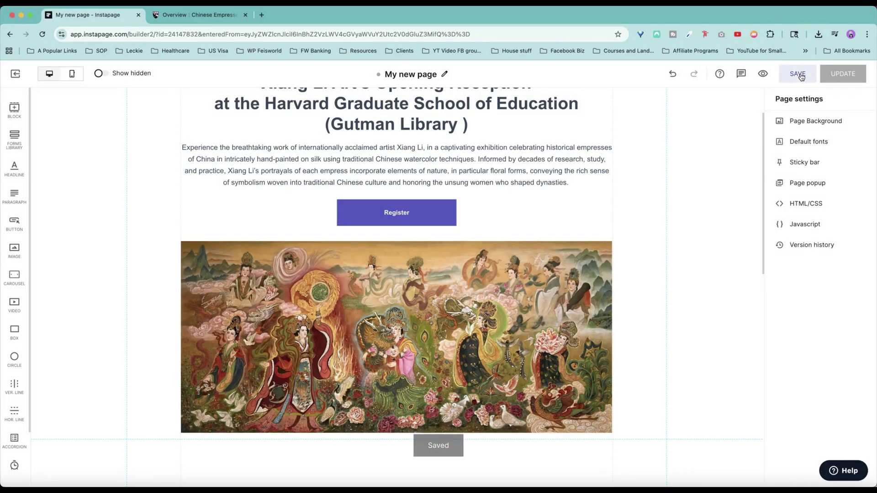
{"action": "left_click", "coordinate": [402, 73]}
Step: Relabel the CTA button with the AI-generated 'Join us on September 25, 5-7pm' and save
{"action": "type", "text": "X"}
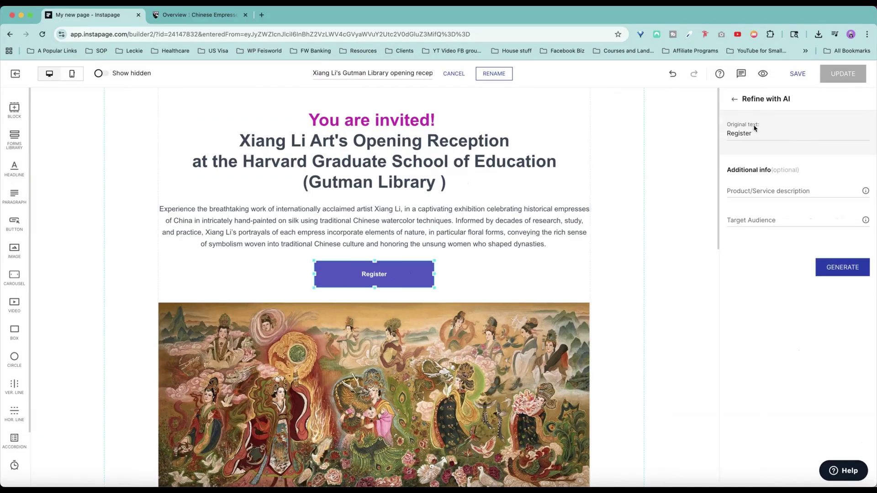
{"action": "left_click", "coordinate": [766, 132]}
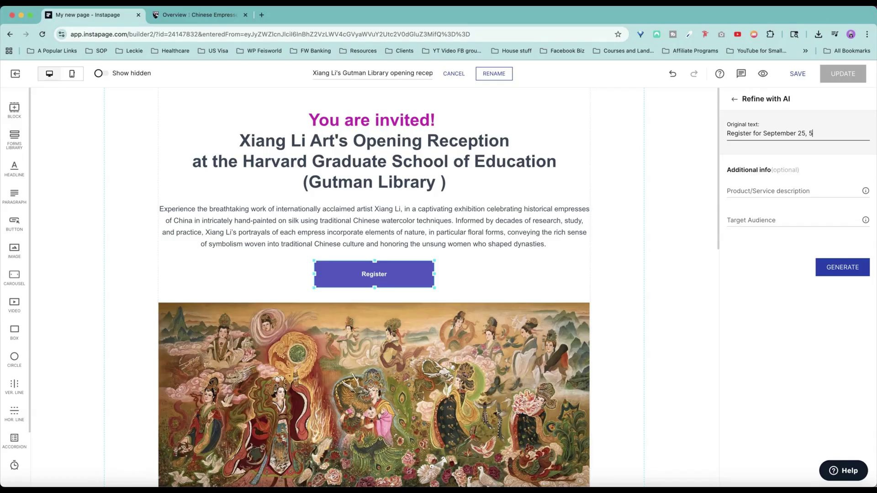
{"action": "left_click", "coordinate": [836, 270]}
{"action": "left_click", "coordinate": [783, 265]}
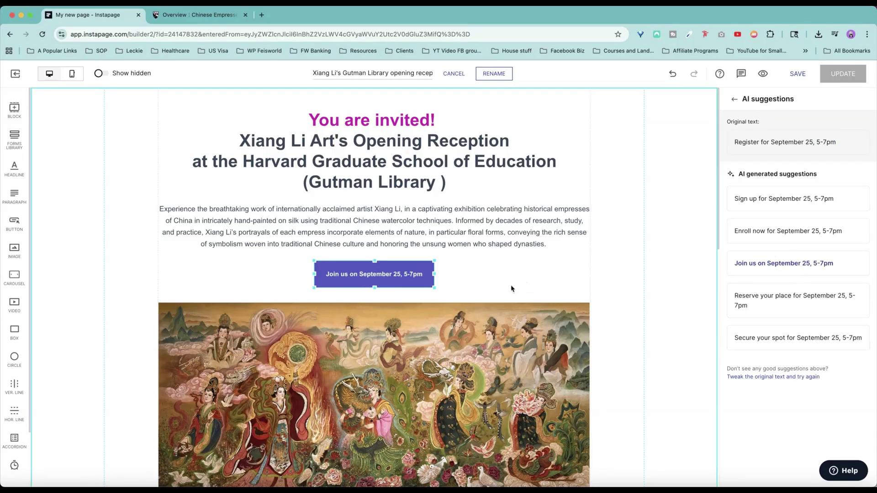
{"action": "left_click", "coordinate": [799, 77]}
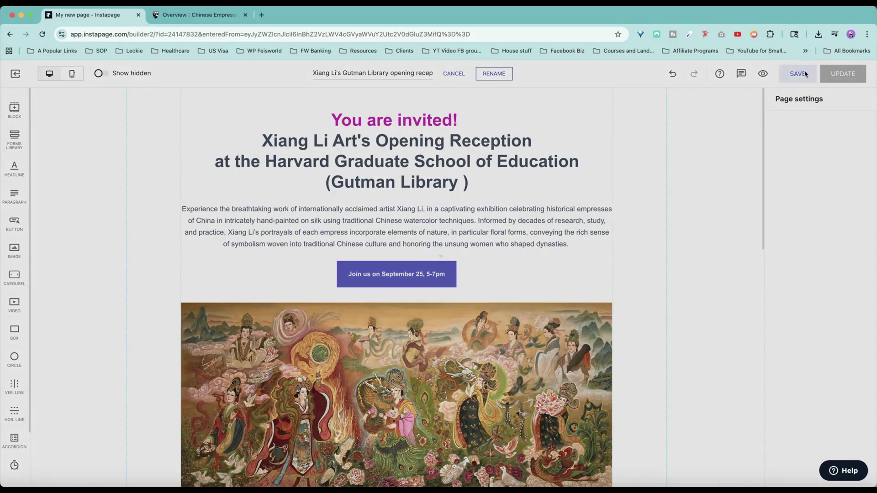
{"action": "left_click", "coordinate": [72, 74]}
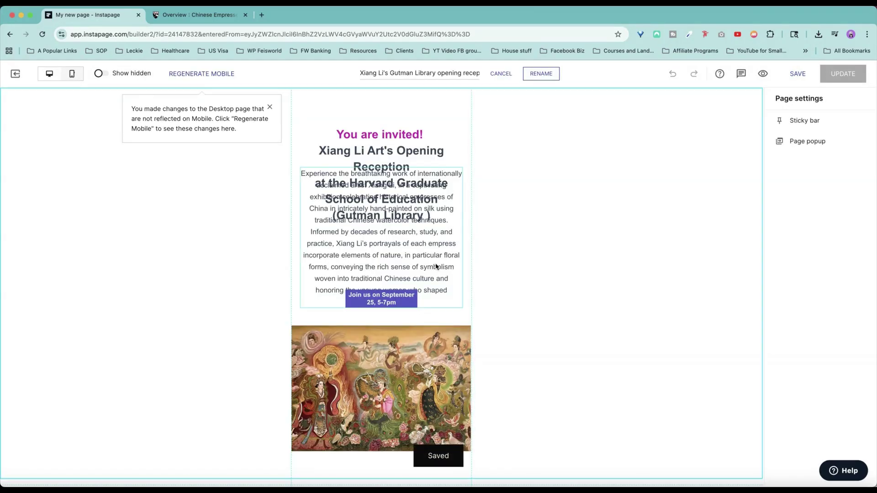
Step: Dismiss the mobile notice and shift the description paragraph clear of the headline
{"action": "left_click", "coordinate": [404, 198]}
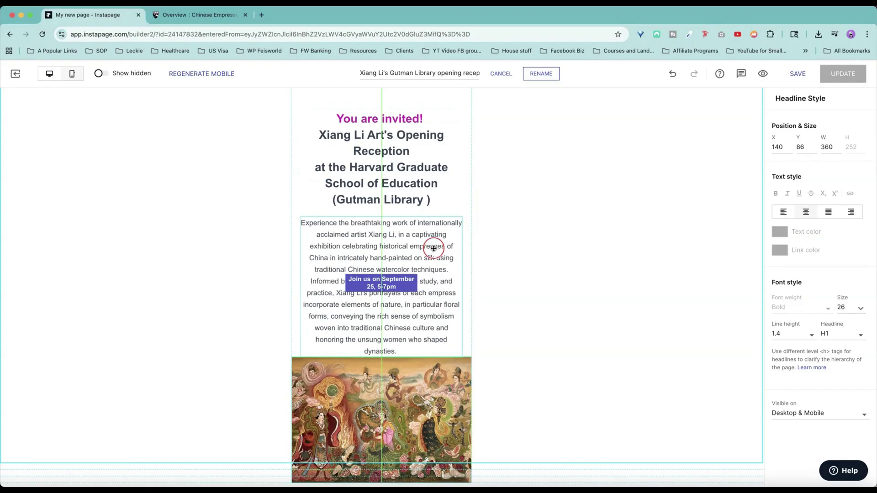
{"action": "left_click", "coordinate": [427, 328]}
{"action": "left_click", "coordinate": [415, 393]}
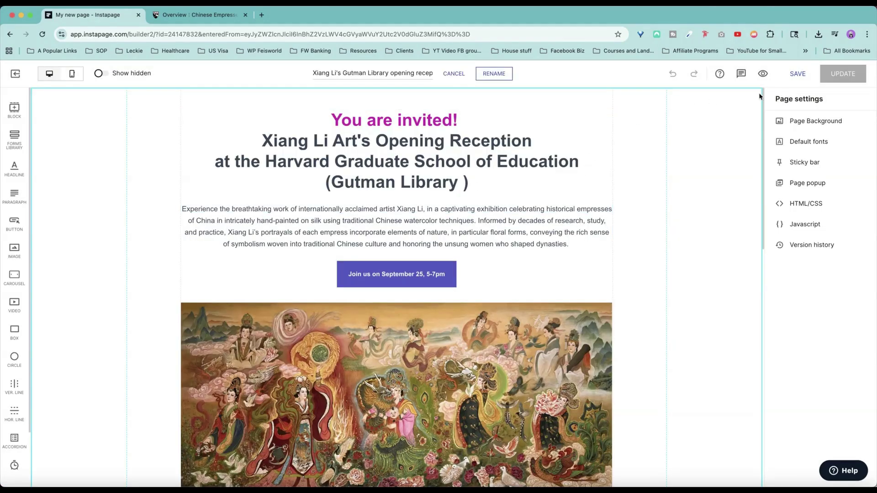
Step: Delete the two empty blocks below the painting
{"action": "left_click", "coordinate": [801, 75]}
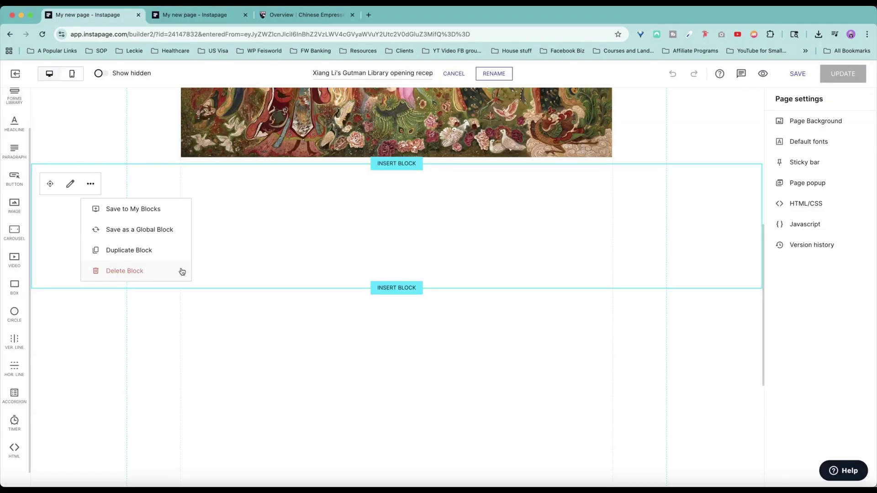
{"action": "left_click", "coordinate": [182, 272]}
{"action": "left_click", "coordinate": [91, 183]}
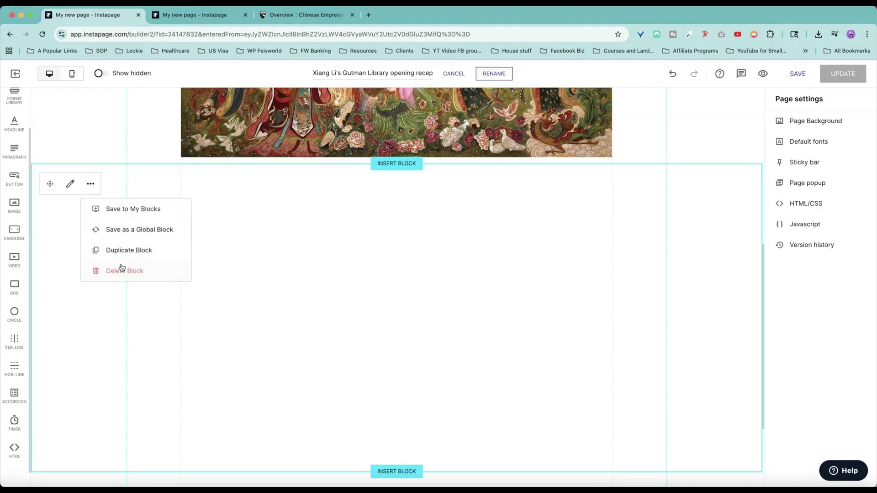
{"action": "left_click", "coordinate": [121, 268]}
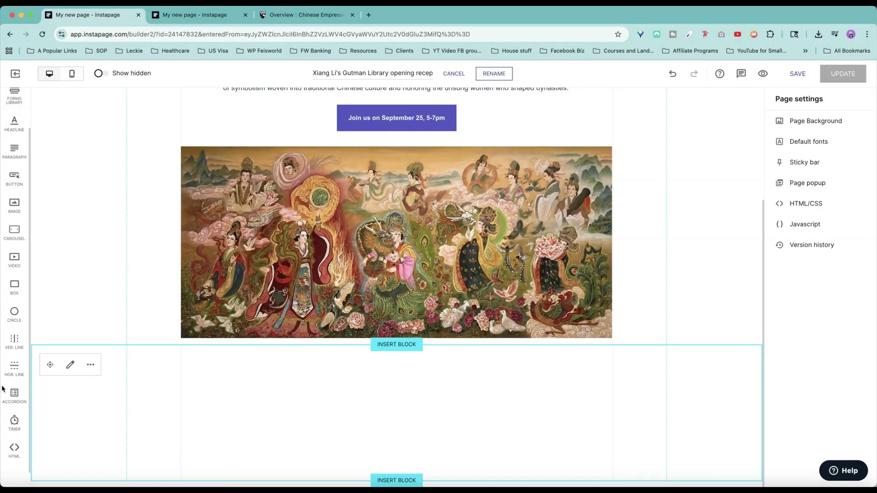
{"action": "left_click", "coordinate": [91, 365]}
{"action": "left_click", "coordinate": [122, 449]}
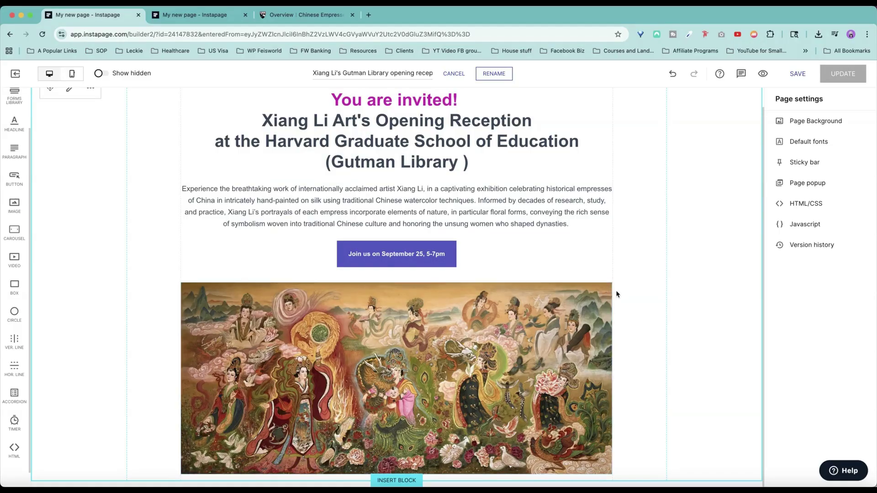
Step: Save the page and open its preview
{"action": "scroll", "coordinate": [616, 294], "scroll_direction": "up", "scroll_amount": 1}
{"action": "left_click", "coordinate": [795, 73]}
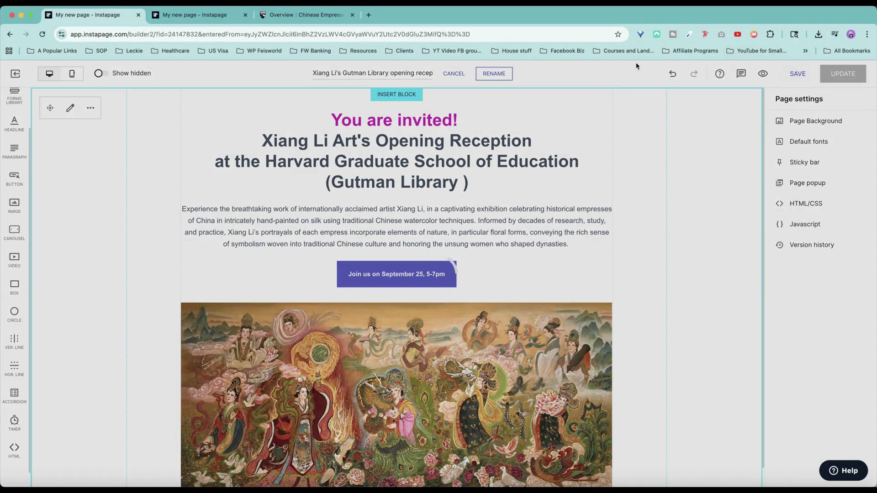
{"action": "left_click", "coordinate": [304, 15]}
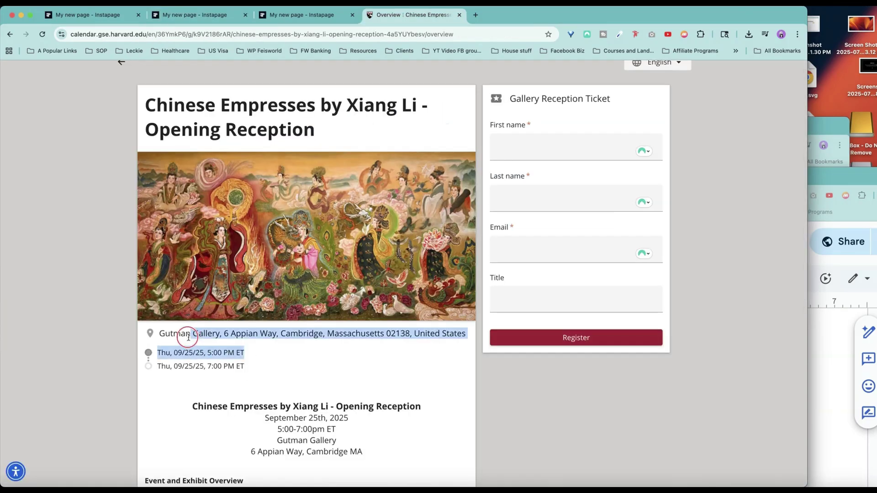
Step: Select the Gutman Gallery street address on the event page, then return to the builder
{"action": "left_click_drag", "start_coordinate": [164, 333], "coordinate": [176, 333]}
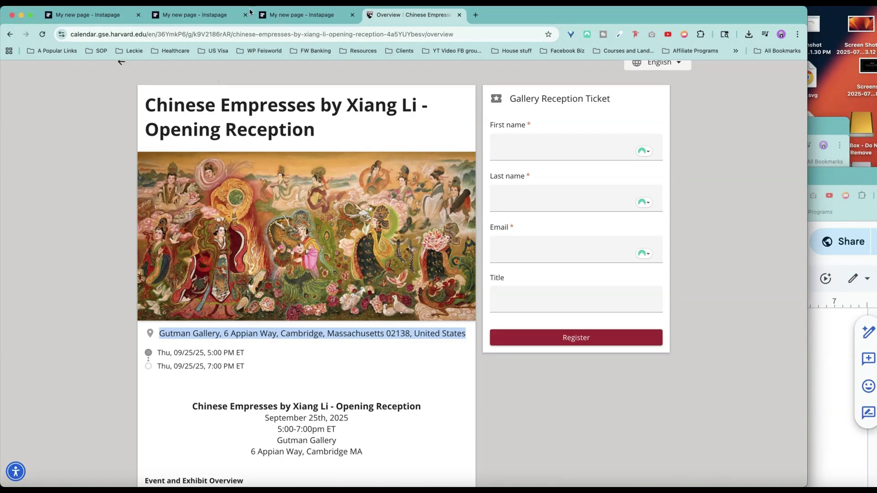
{"action": "left_click", "coordinate": [249, 12]}
{"action": "left_click", "coordinate": [122, 18]}
Step: Insert the Location template 'Right map, left headline, text & CTA' below the painting
{"action": "left_click", "coordinate": [452, 466]}
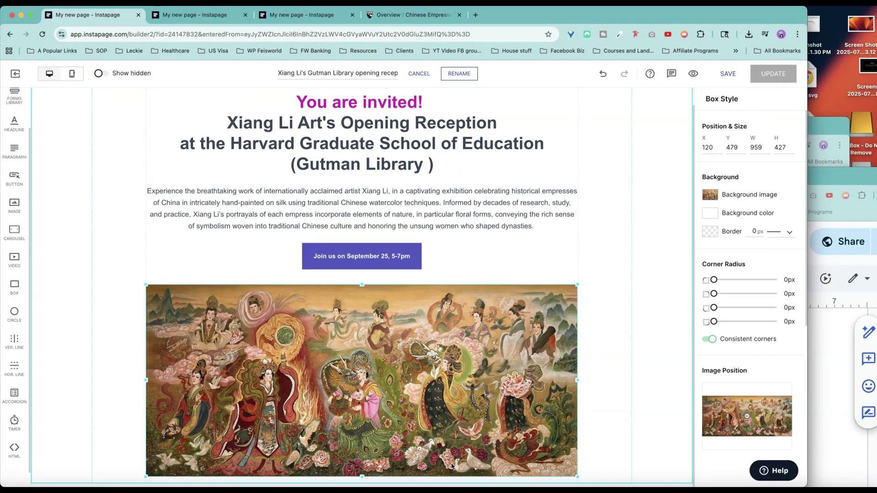
{"action": "left_click", "coordinate": [17, 115]}
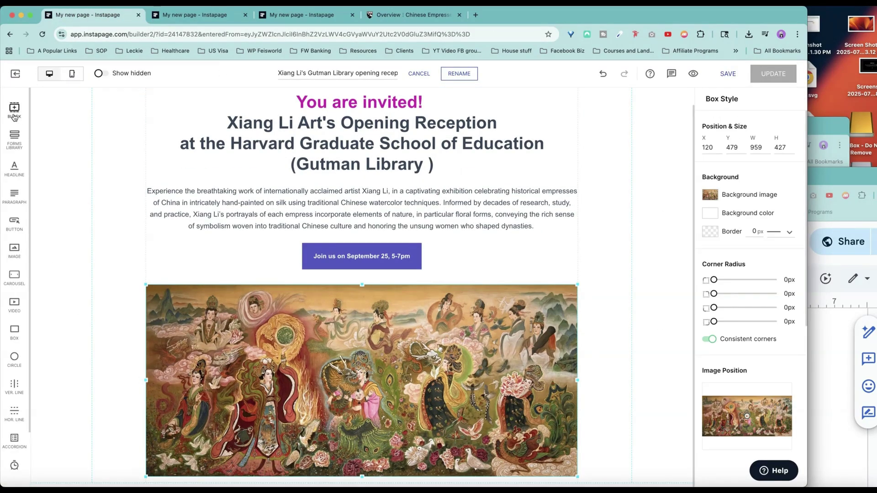
{"action": "scroll", "coordinate": [47, 280], "scroll_direction": "down", "scroll_amount": 8}
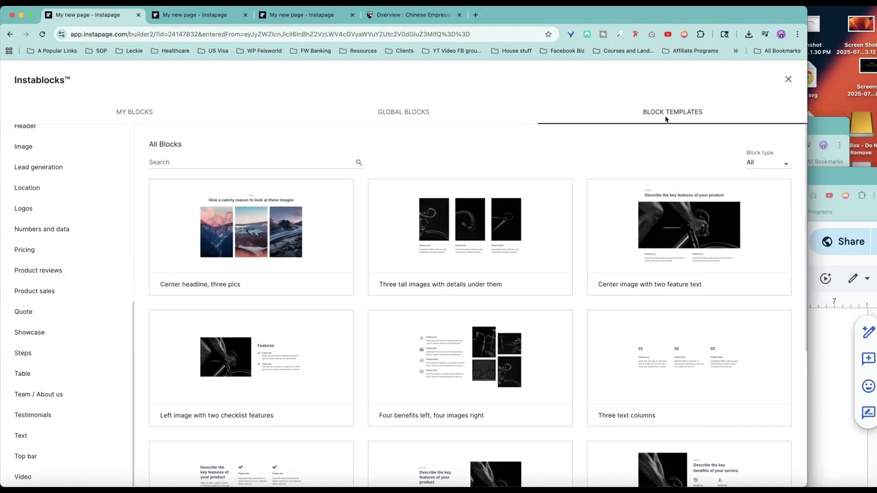
{"action": "scroll", "coordinate": [50, 274], "scroll_direction": "up", "scroll_amount": 4}
{"action": "left_click", "coordinate": [44, 349]}
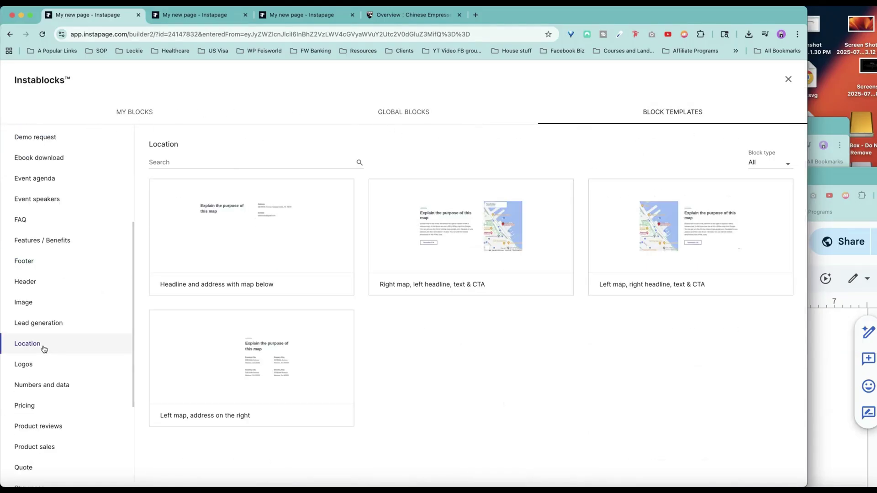
{"action": "left_click", "coordinate": [470, 264]}
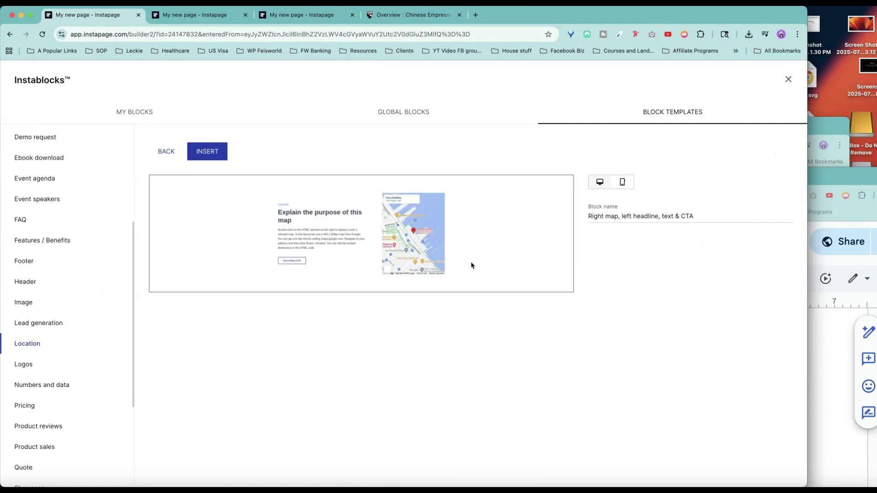
{"action": "left_click", "coordinate": [217, 157]}
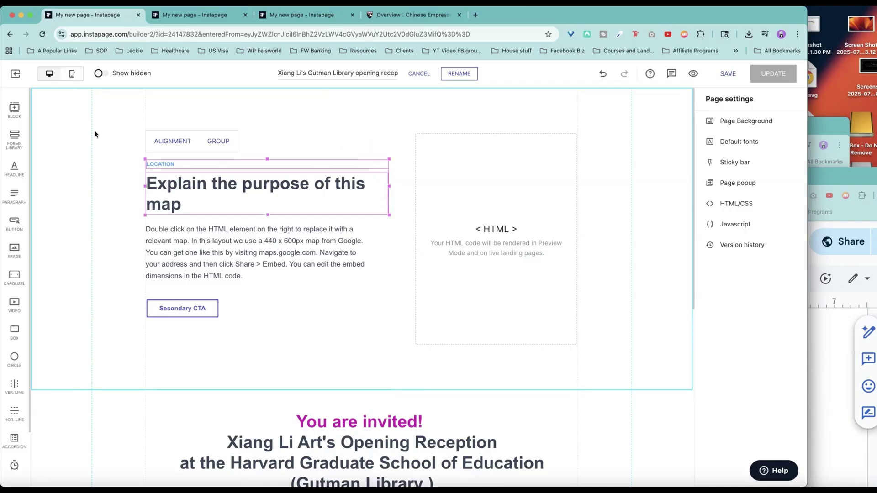
{"action": "left_click_drag", "start_coordinate": [51, 108], "coordinate": [93, 470]}
Step: Retitle the location block headline 'Gutman Library' and open Google Maps
{"action": "double_click", "coordinate": [256, 275]}
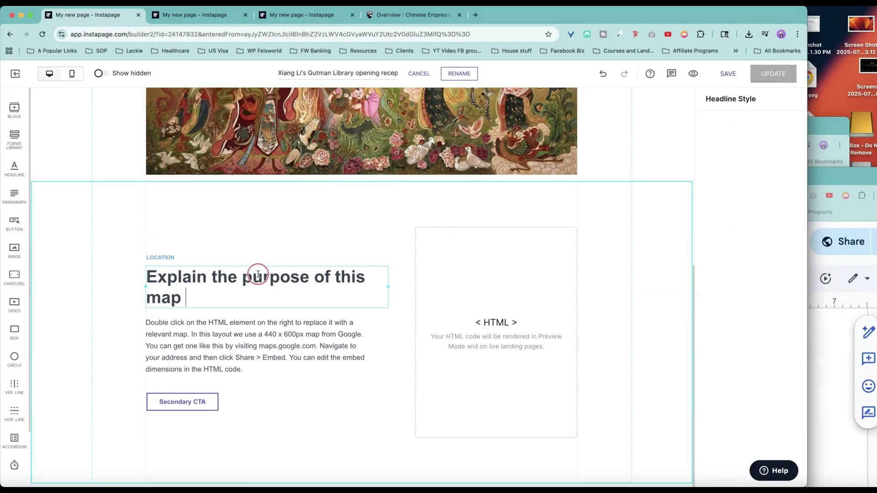
{"action": "type", "text": "Gutman"}
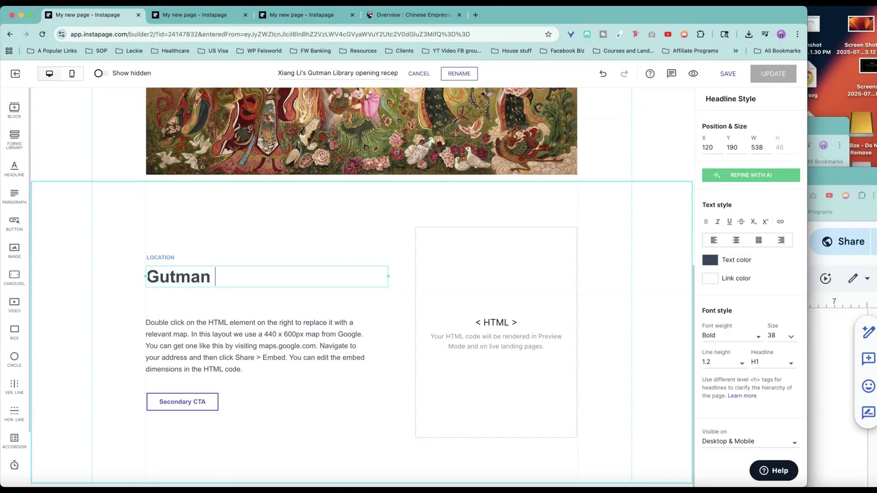
{"action": "type", "text": " Library"}
{"action": "left_click", "coordinate": [221, 333]}
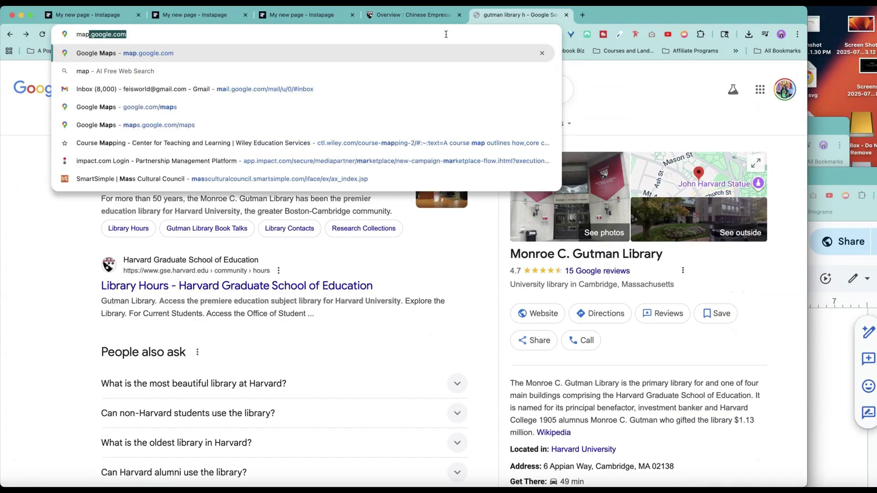
{"action": "type", "text": "s"}
{"action": "key", "text": "Return"}
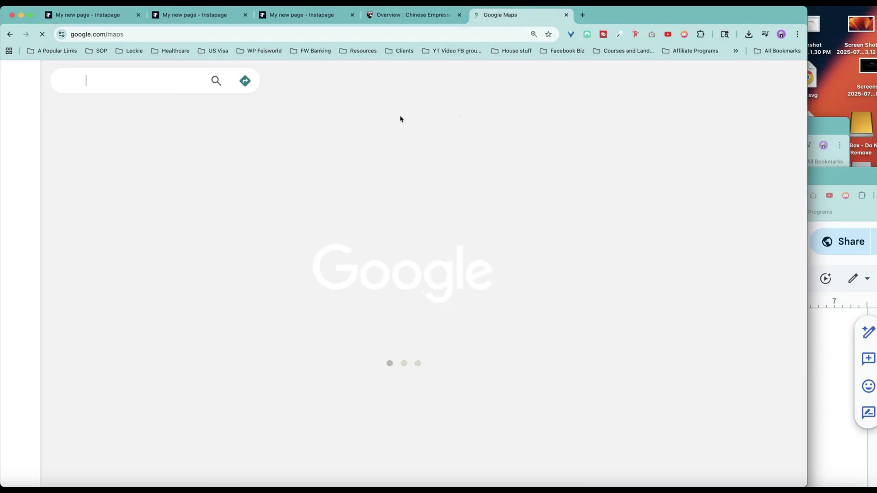
Step: Search 'gutman lib' and copy the Monroe C. Gutman Library map embed HTML
{"action": "type", "text": "gutman library"}
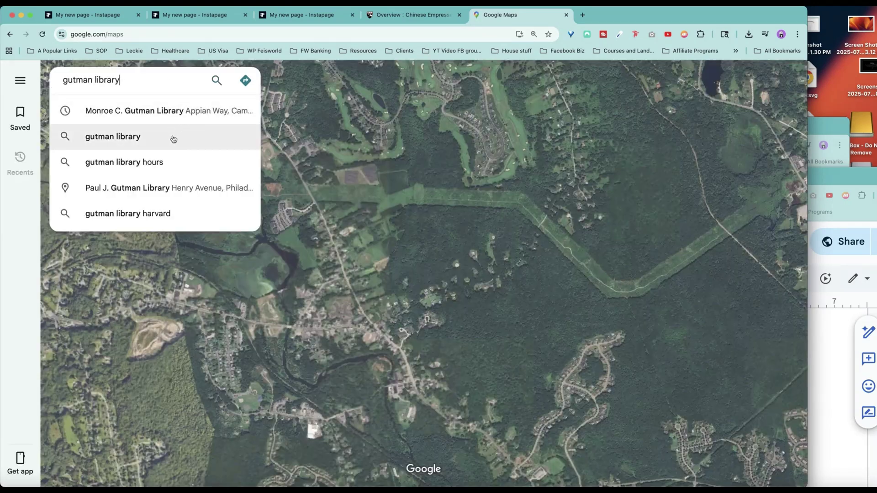
{"action": "left_click", "coordinate": [176, 111]}
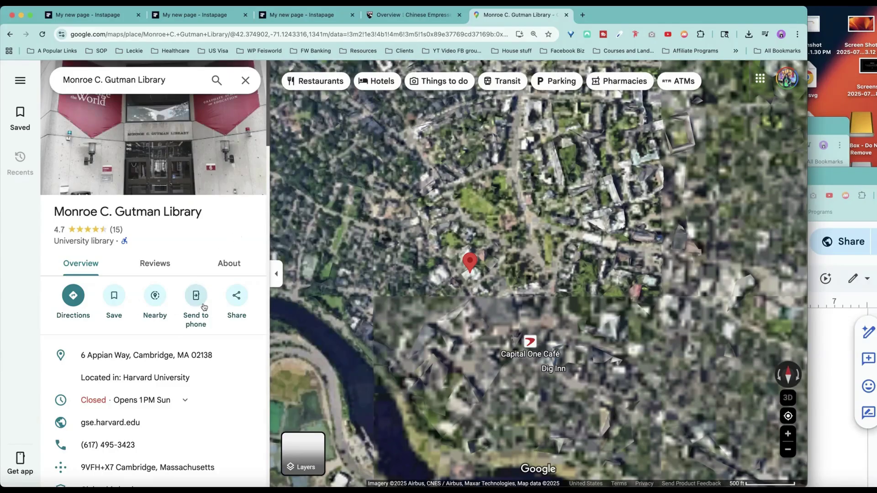
{"action": "left_click", "coordinate": [237, 299]}
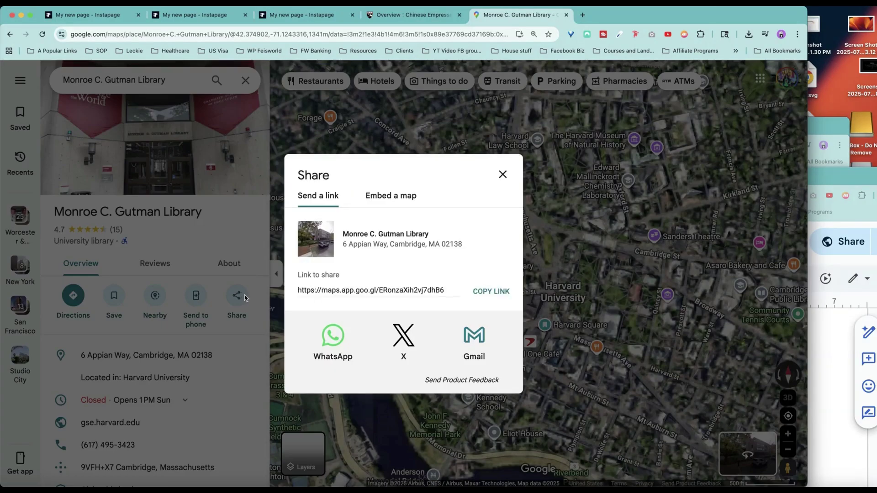
{"action": "left_click", "coordinate": [389, 196]}
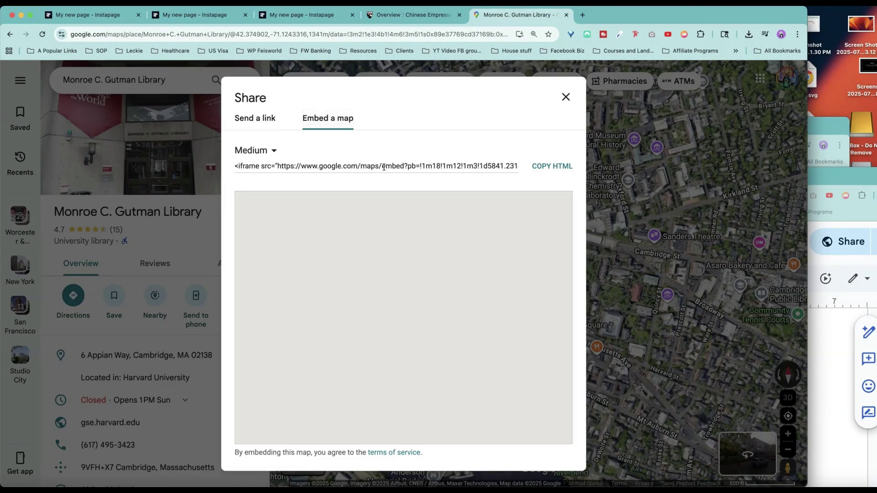
{"action": "left_click", "coordinate": [550, 167]}
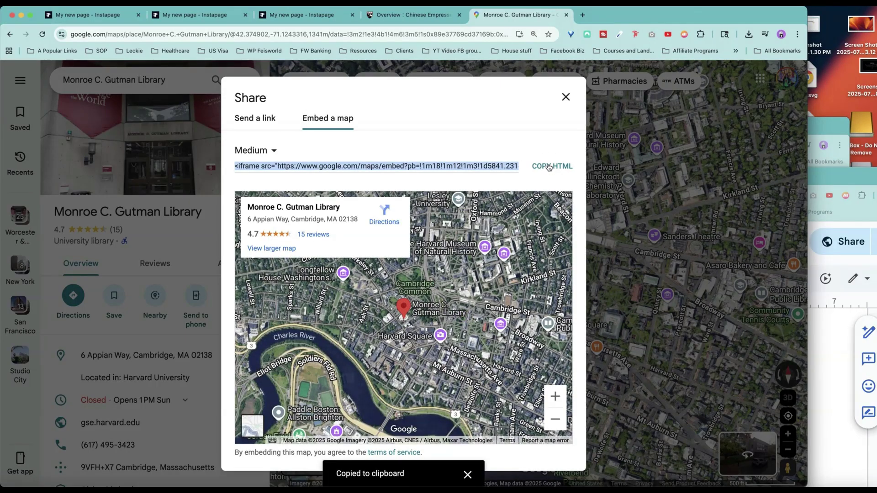
{"action": "left_click", "coordinate": [92, 15]}
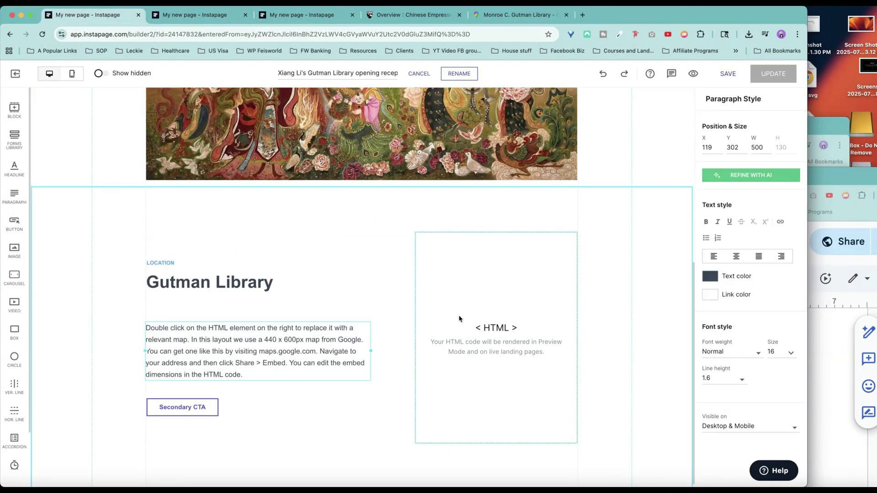
Step: Replace the HTML element's placeholder code with the Gutman Library map embed and save
{"action": "double_click", "coordinate": [489, 327]}
{"action": "key", "text": "ctrl+a"}
{"action": "key", "text": "BackSpace"}
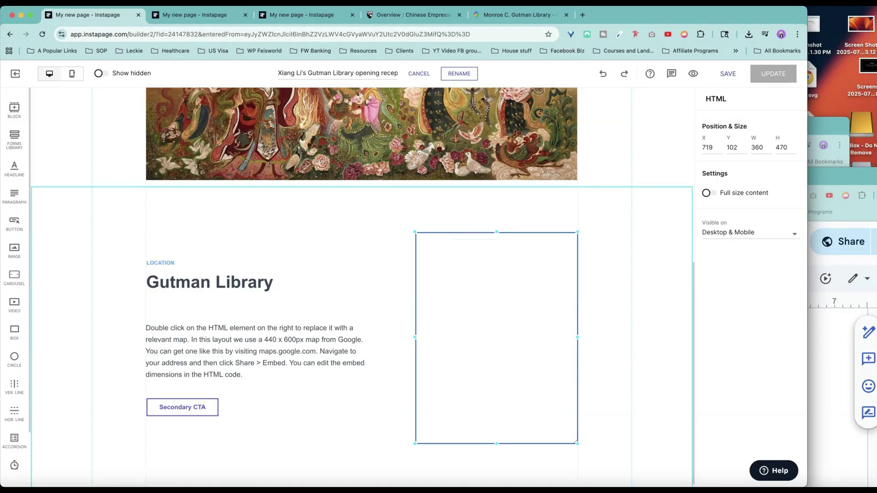
{"action": "key", "text": "ctrl+v"}
{"action": "left_click", "coordinate": [600, 290]}
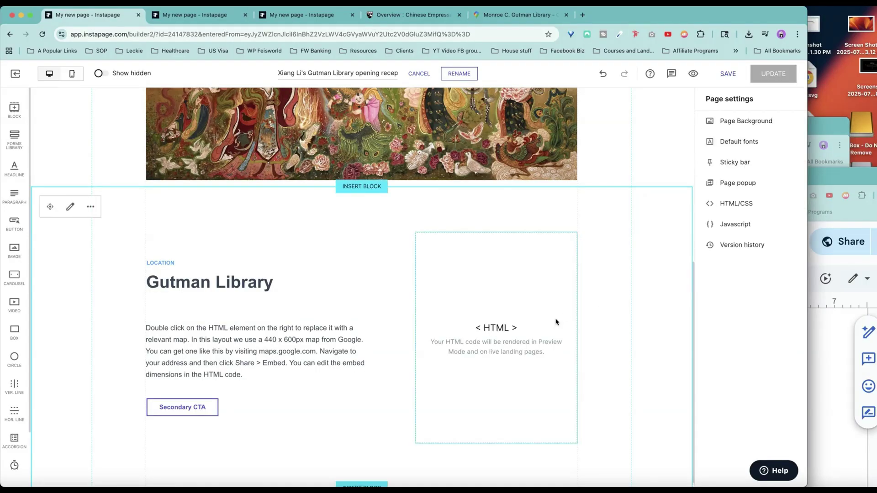
{"action": "key", "text": "super+s"}
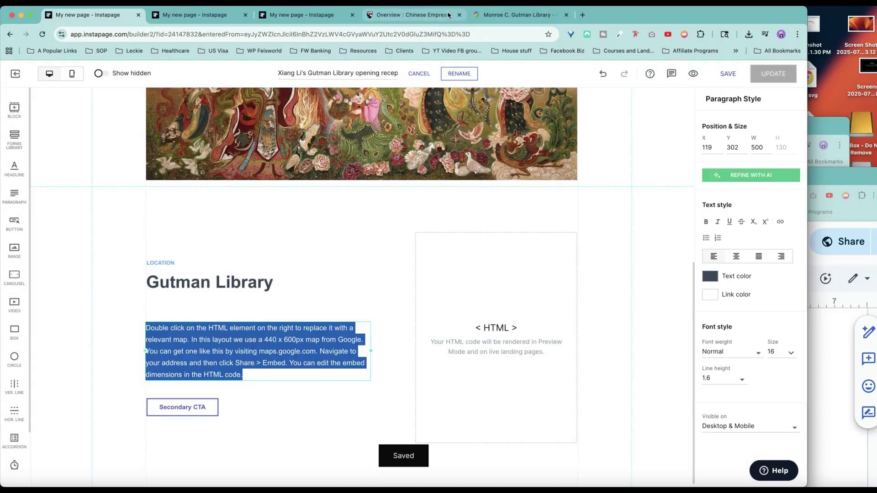
Step: Link the CTA button to the Google Maps share link as an outside URL
{"action": "left_click", "coordinate": [447, 15]}
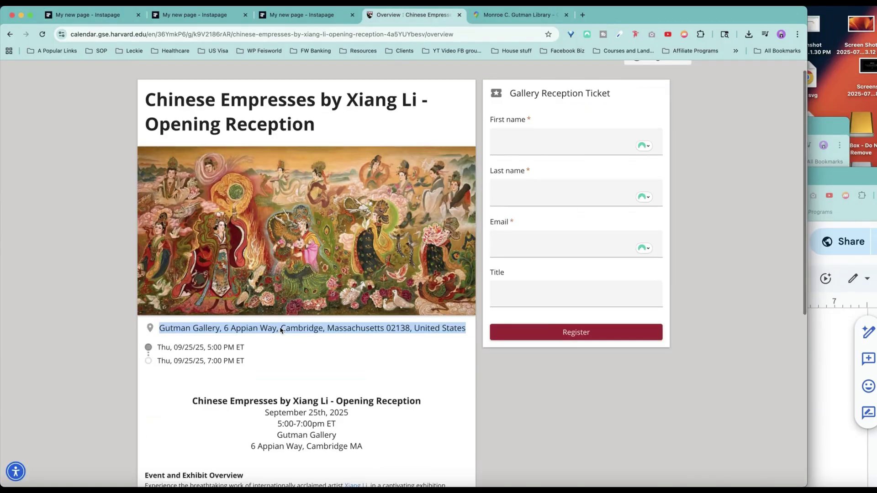
{"action": "left_click", "coordinate": [105, 14]}
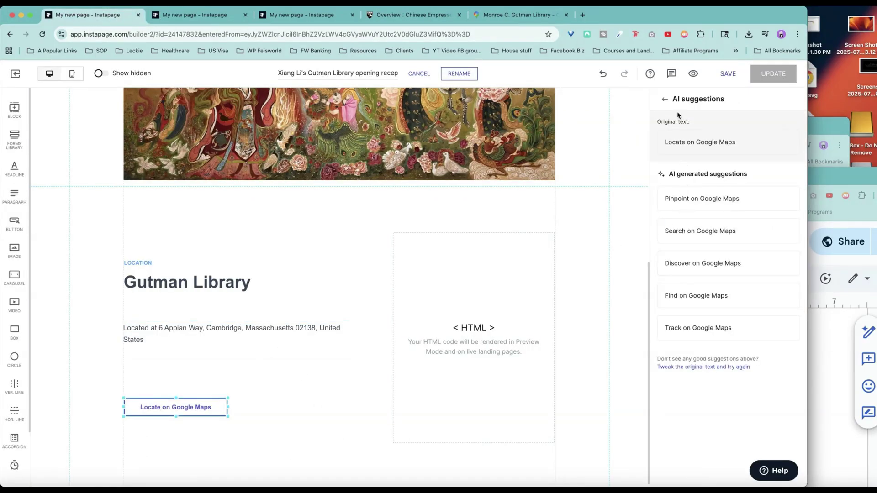
{"action": "left_click", "coordinate": [664, 99]}
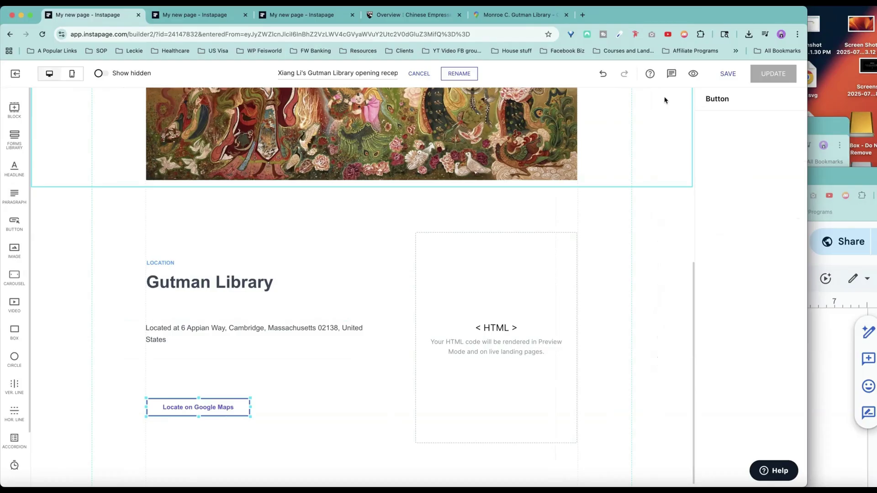
{"action": "left_click", "coordinate": [726, 222]}
{"action": "left_click", "coordinate": [744, 129]}
{"action": "left_click", "coordinate": [734, 161]}
{"action": "key", "text": "super+v"}
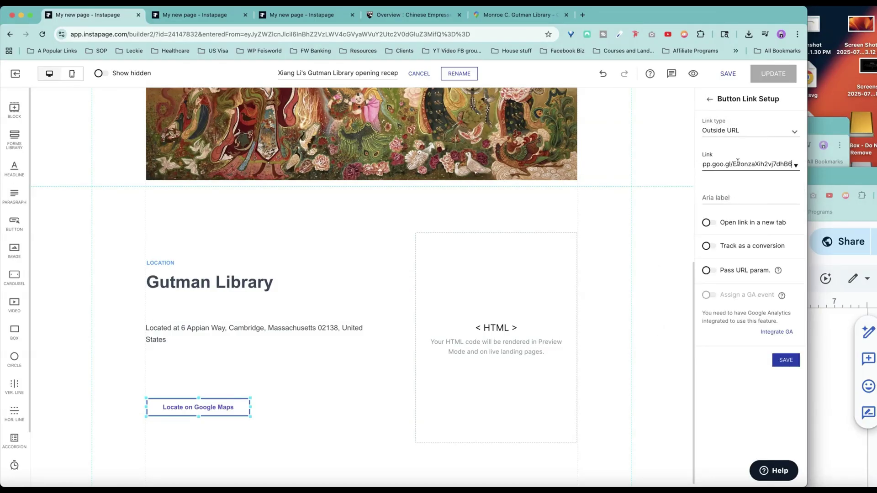
{"action": "left_click", "coordinate": [786, 360]}
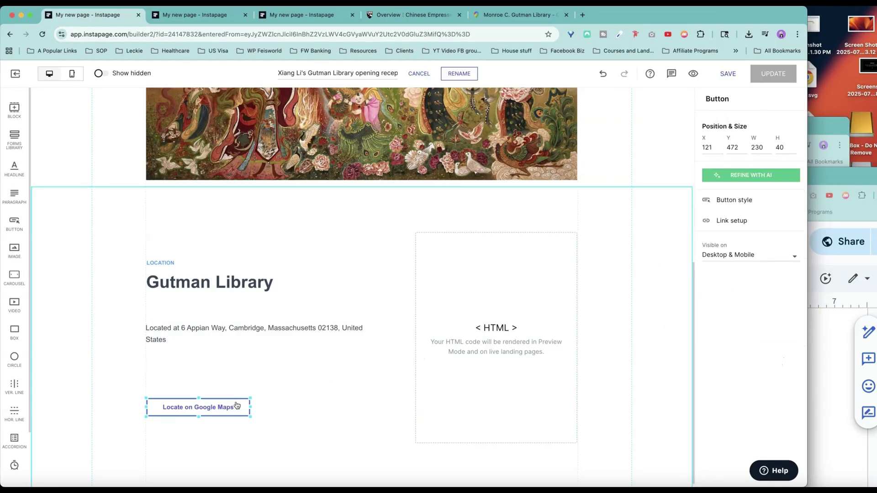
Step: Move the button up just under the address and save the page
{"action": "left_click_drag", "start_coordinate": [237, 405], "coordinate": [233, 368]}
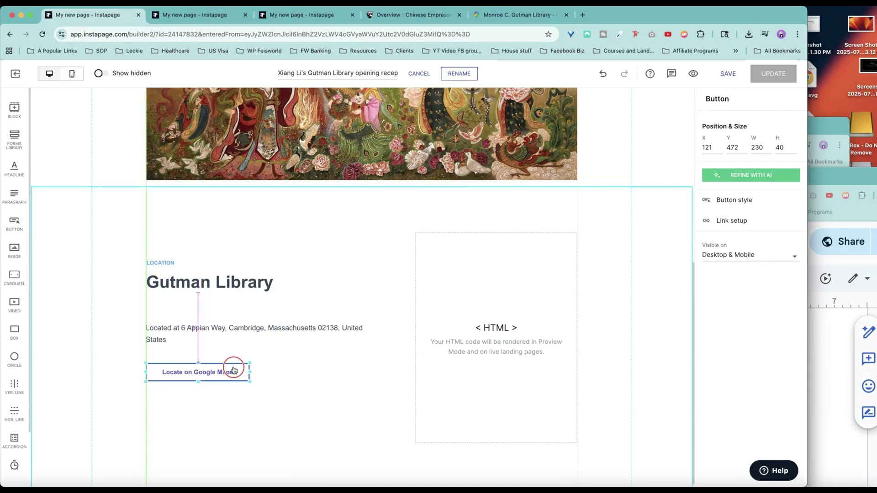
{"action": "left_click", "coordinate": [323, 368]}
{"action": "left_click", "coordinate": [734, 75]}
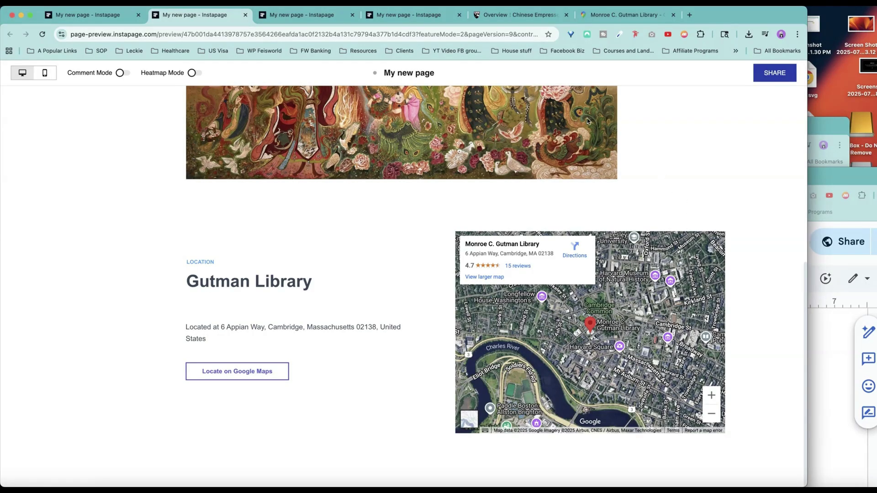
Step: Set the Google Maps embed size to Small and review the page preview
{"action": "key", "text": "super+9"}
{"action": "left_click", "coordinate": [275, 151]}
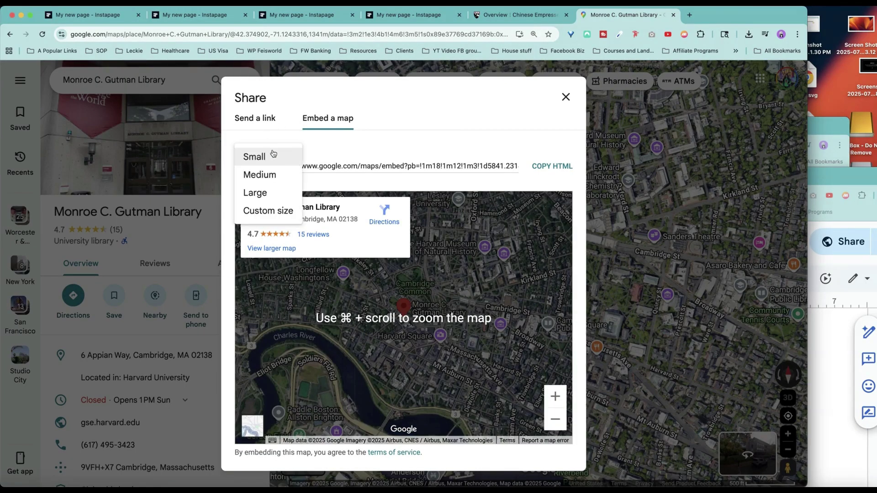
{"action": "left_click", "coordinate": [269, 157]}
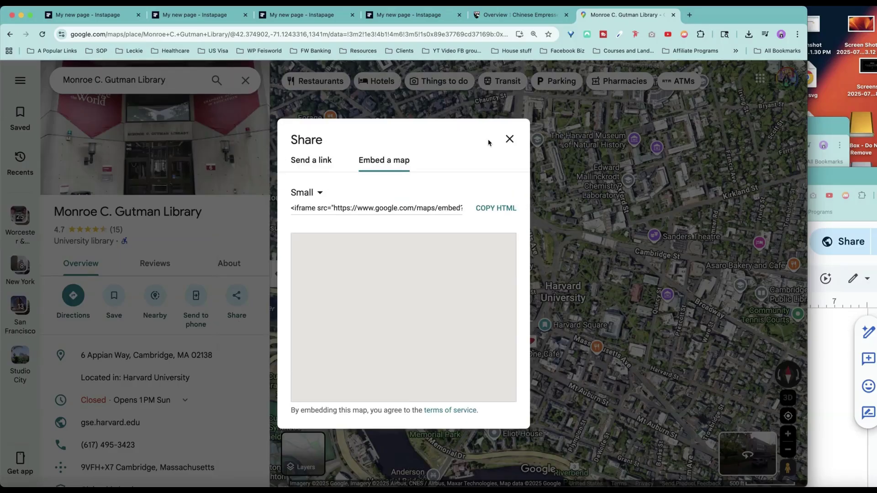
{"action": "key", "text": "super+1"}
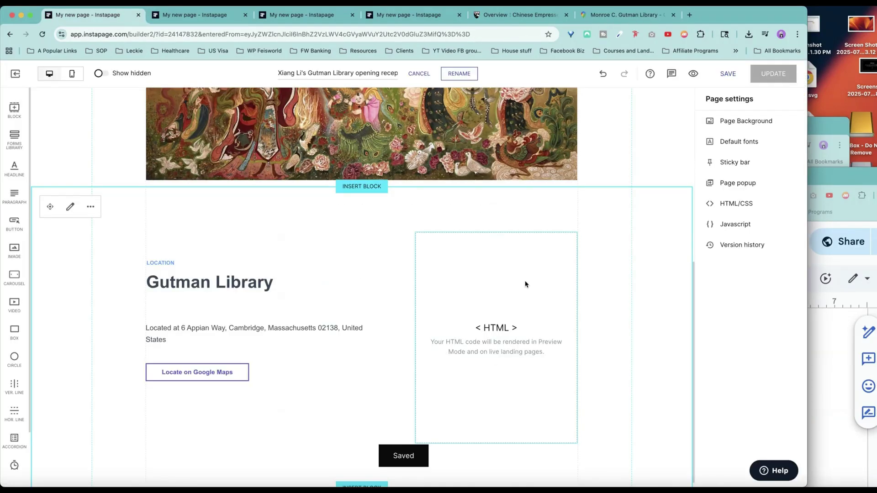
{"action": "key", "text": "super+2"}
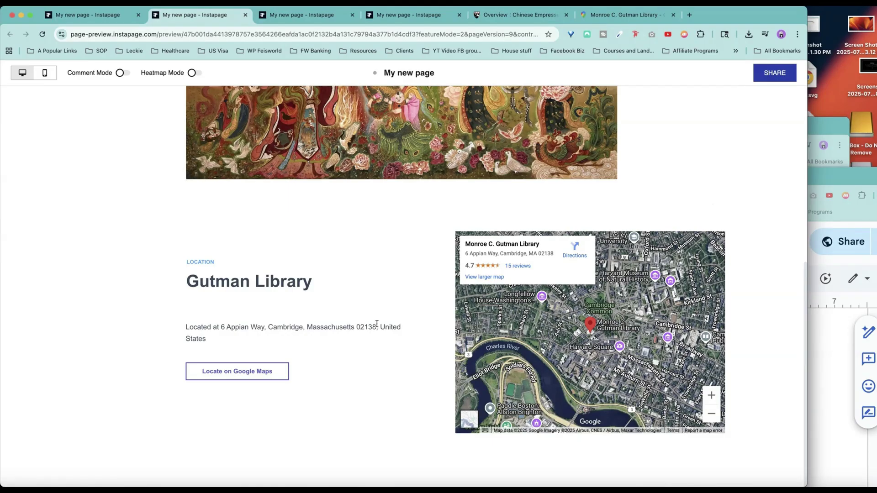
{"action": "scroll", "coordinate": [649, 262], "scroll_direction": "up", "scroll_amount": 10}
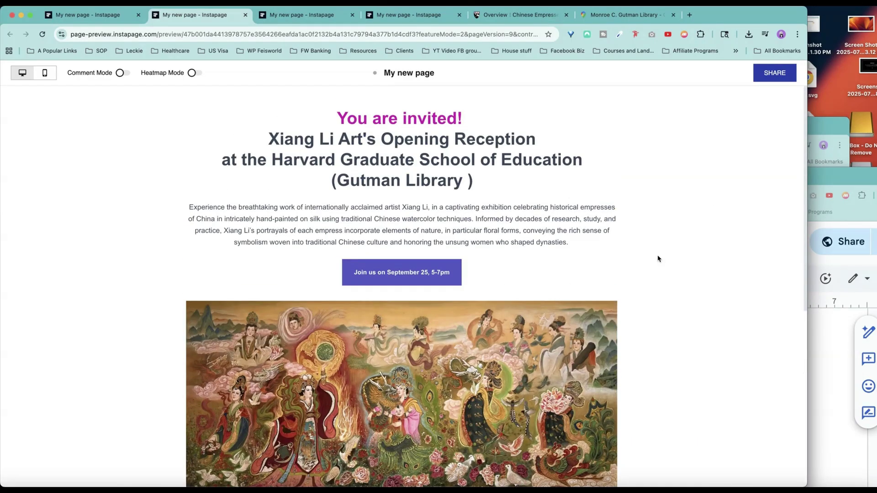